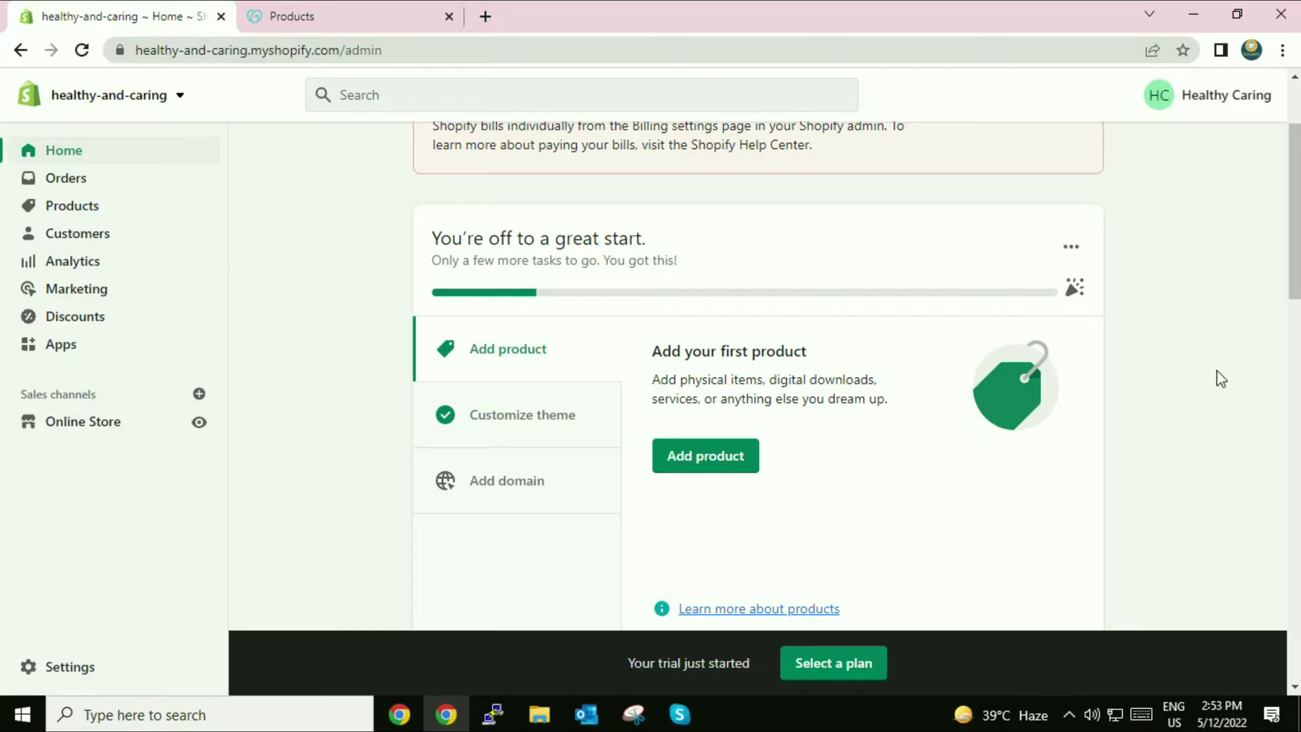
# - Preview the online storefront and look at its .myshopify.com web address, then close the preview
pyautogui.click(1296, 269)
pyautogui.moveTo(1296, 270); pyautogui.dragTo(1294, 204)
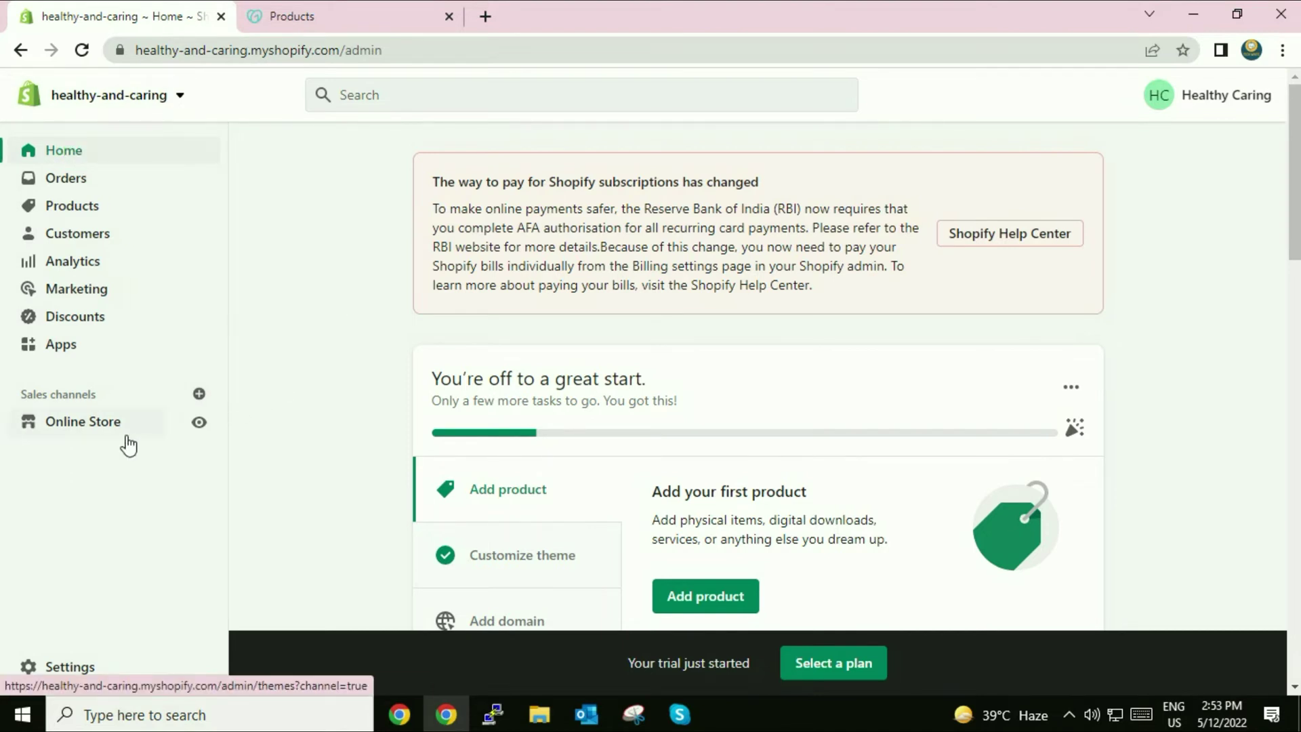
pyautogui.click(200, 423)
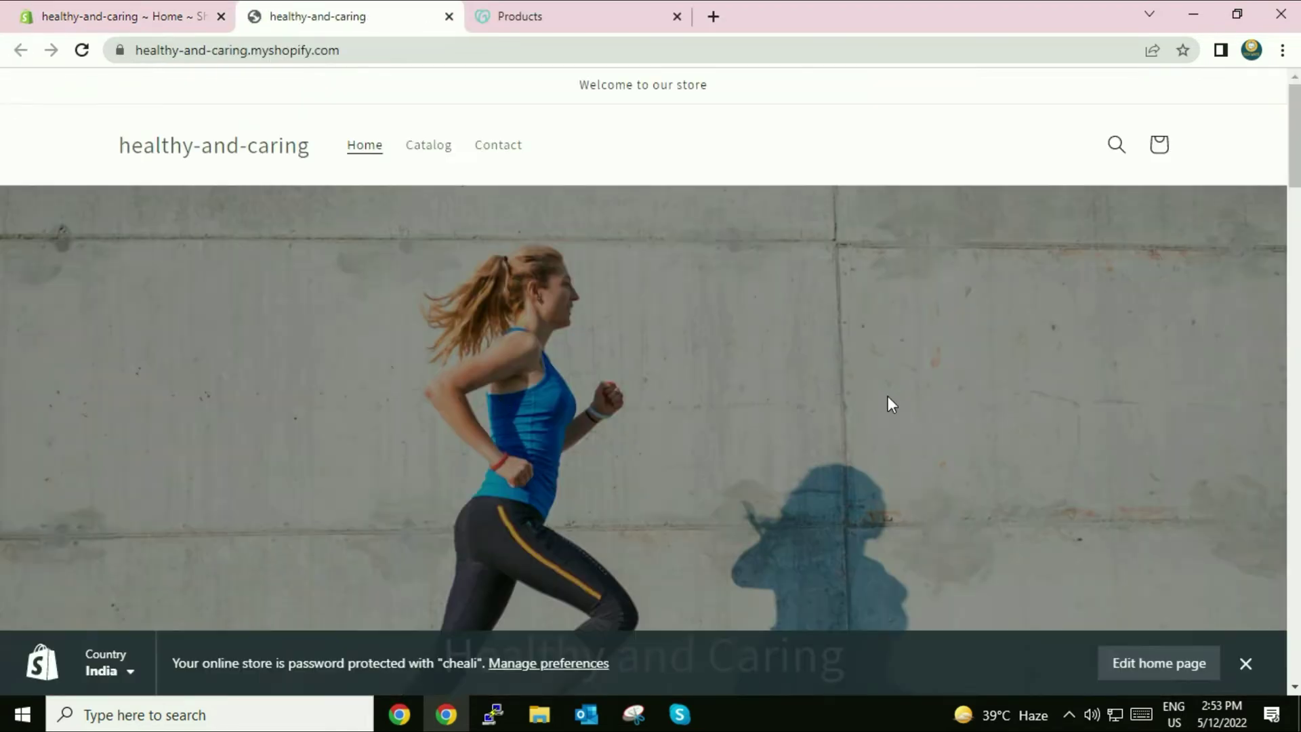
pyautogui.click(1246, 663)
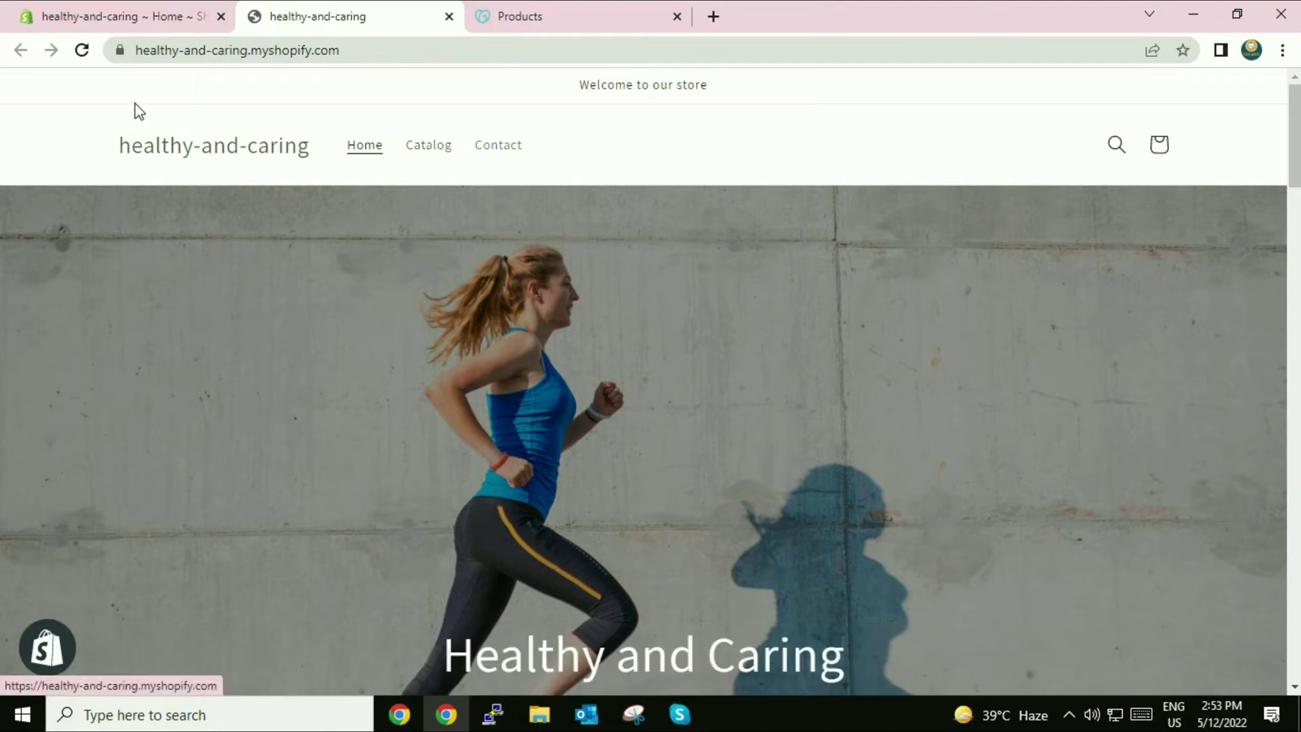
pyautogui.moveTo(119, 154); pyautogui.dragTo(258, 145)
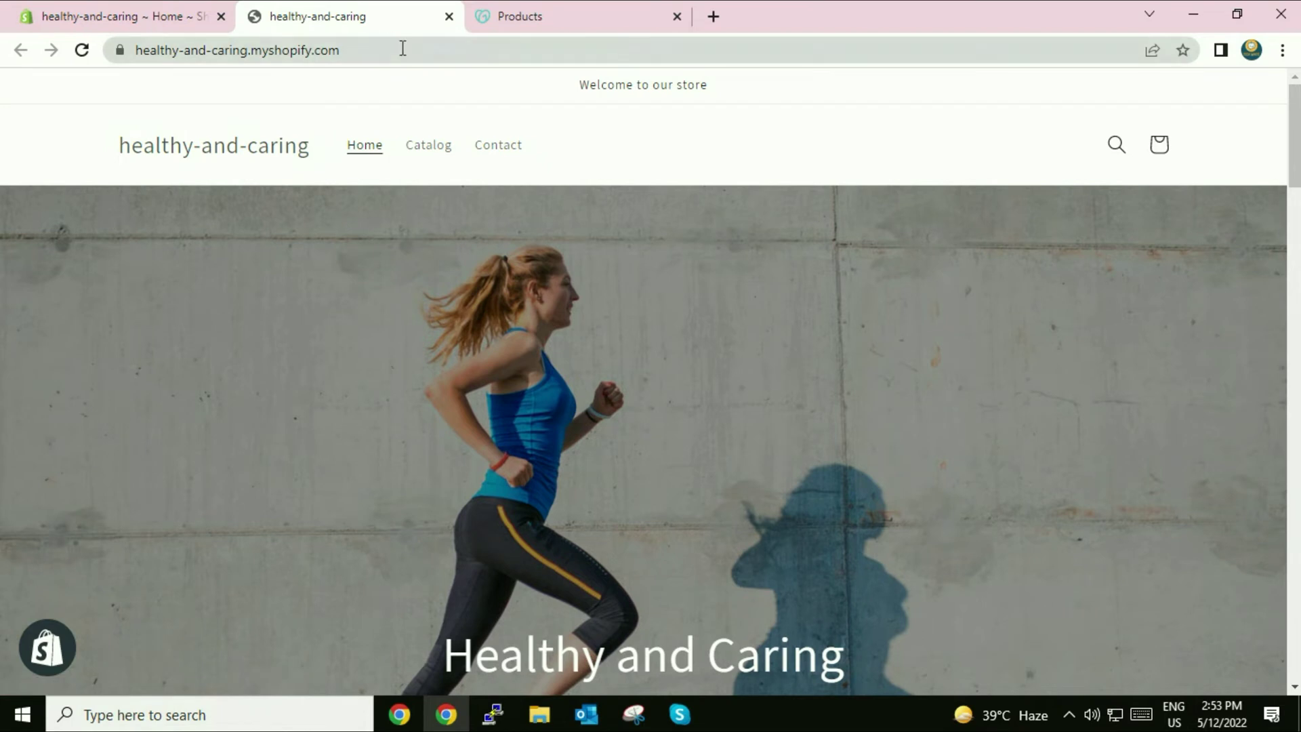
pyautogui.click(401, 47)
pyautogui.click(375, 48)
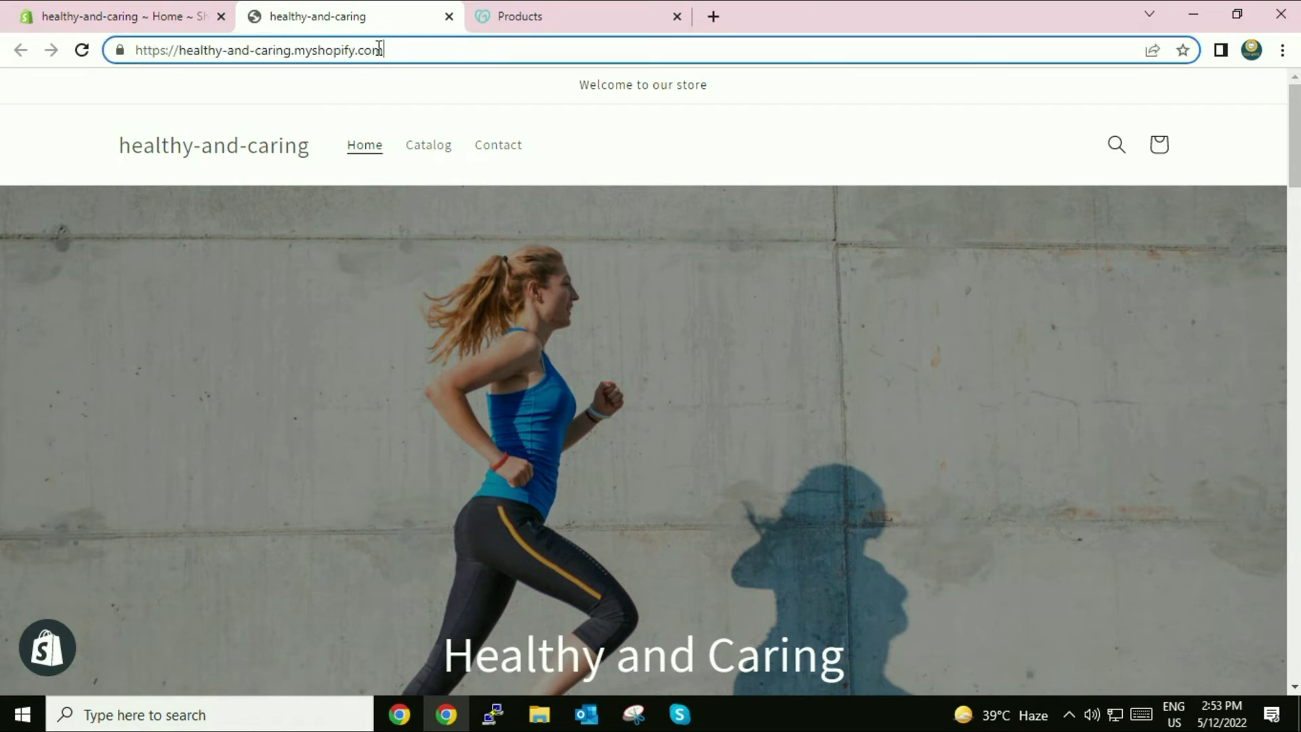
pyautogui.moveTo(292, 51); pyautogui.dragTo(386, 52)
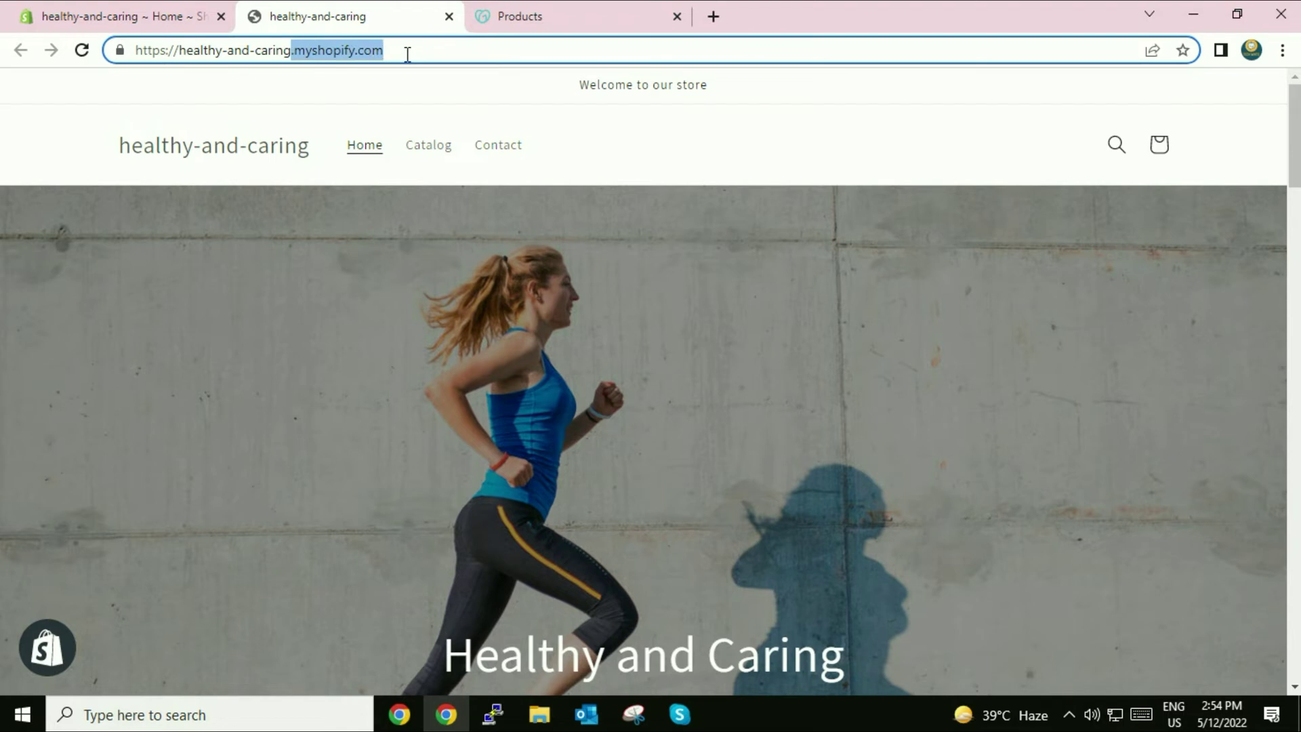
pyautogui.click(443, 82)
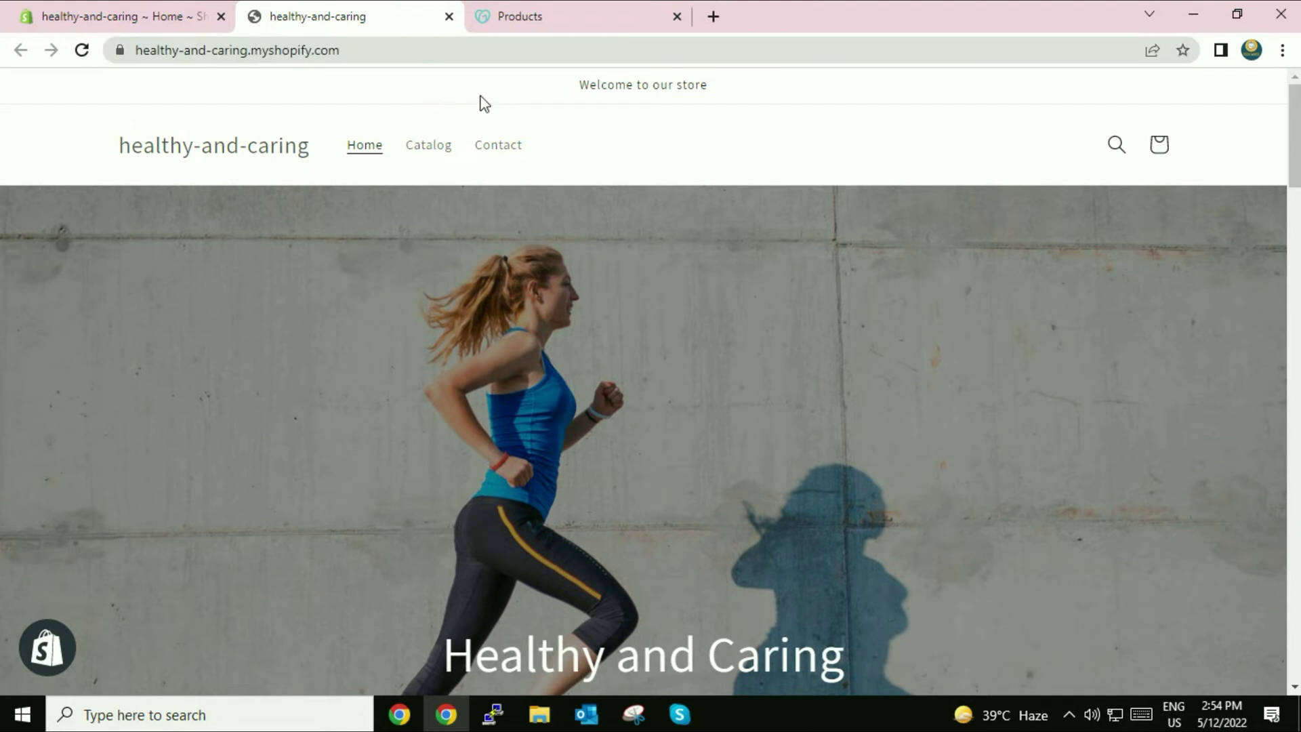
pyautogui.click(449, 16)
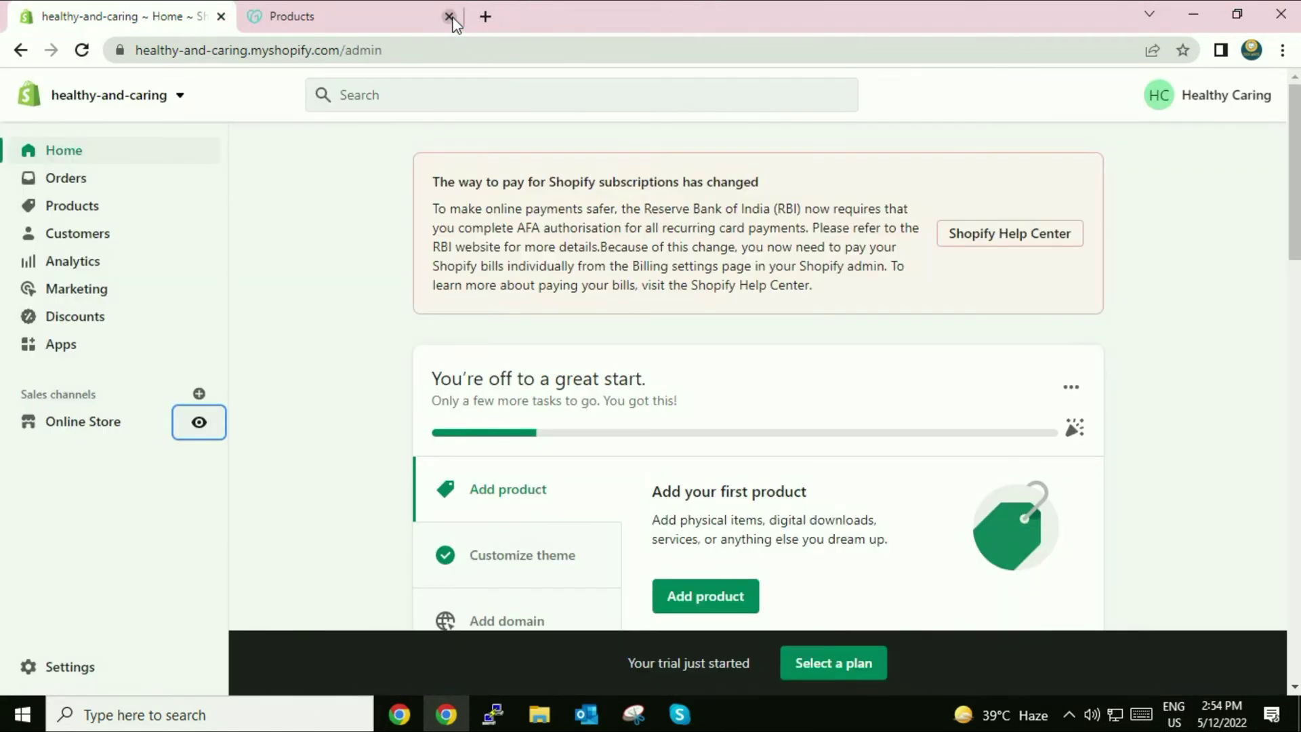
# - From the custom domain setup task, go to domain settings and choose Connect existing domain
pyautogui.click(324, 187)
pyautogui.moveTo(1292, 234); pyautogui.dragTo(1292, 304)
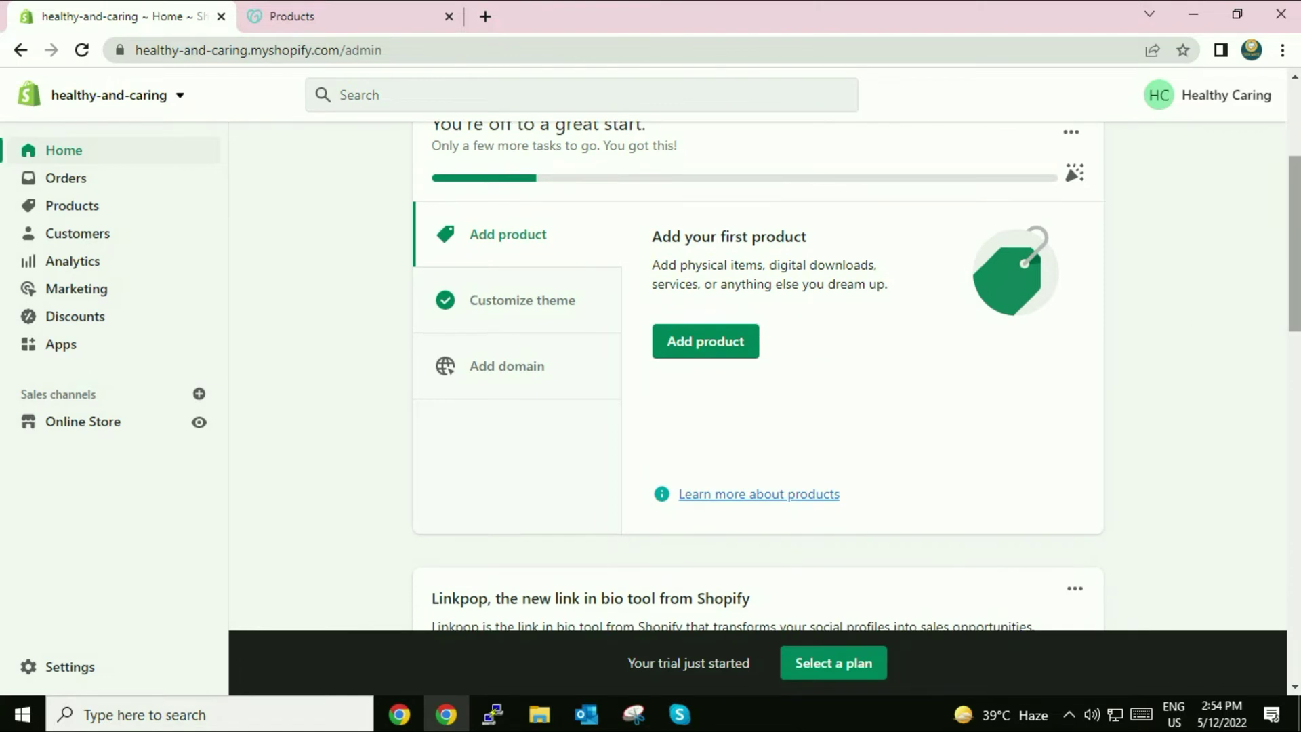
pyautogui.click(498, 380)
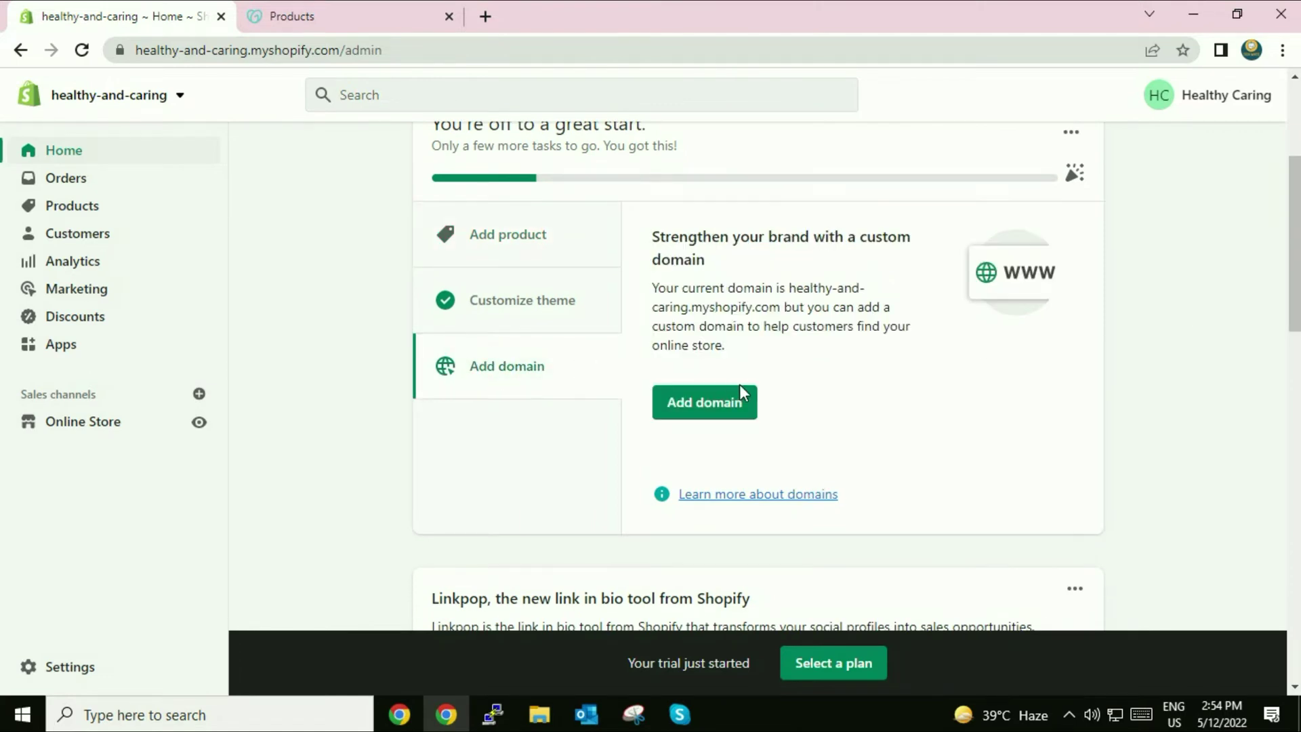
pyautogui.click(711, 408)
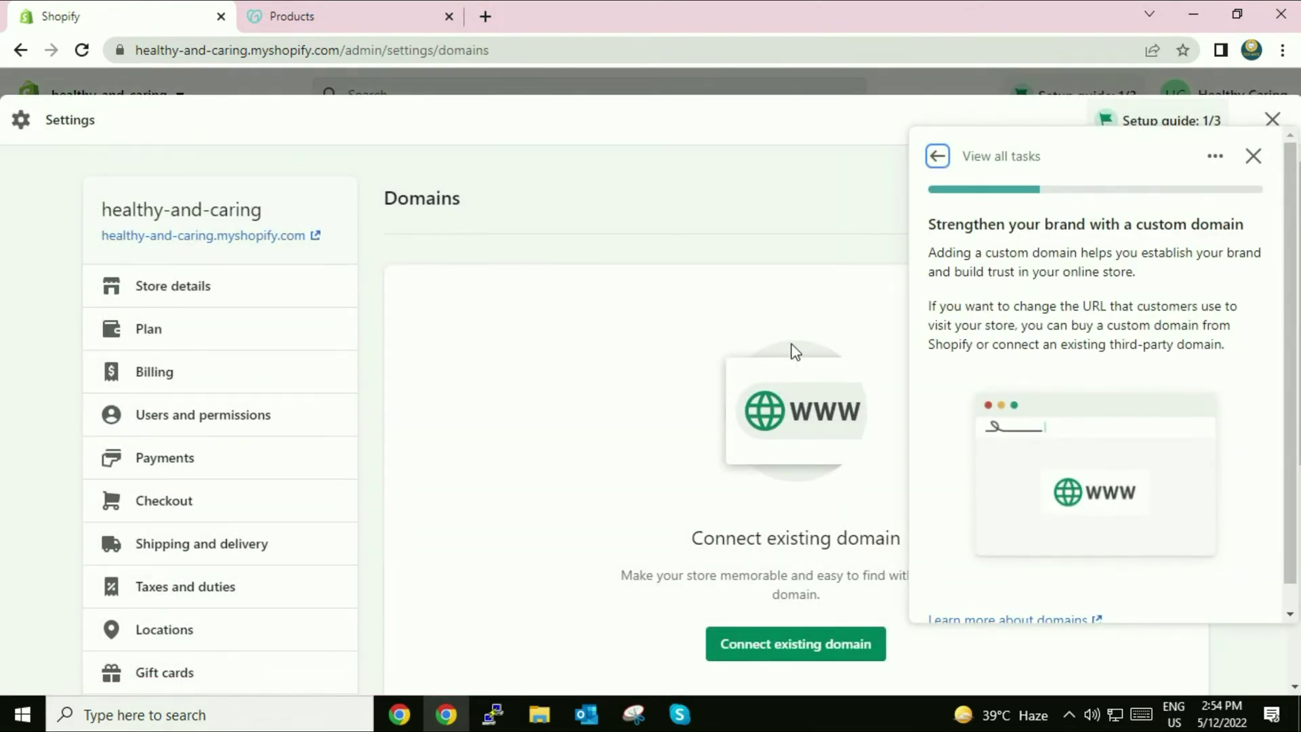
pyautogui.click(1253, 156)
pyautogui.moveTo(1295, 227); pyautogui.dragTo(1299, 344)
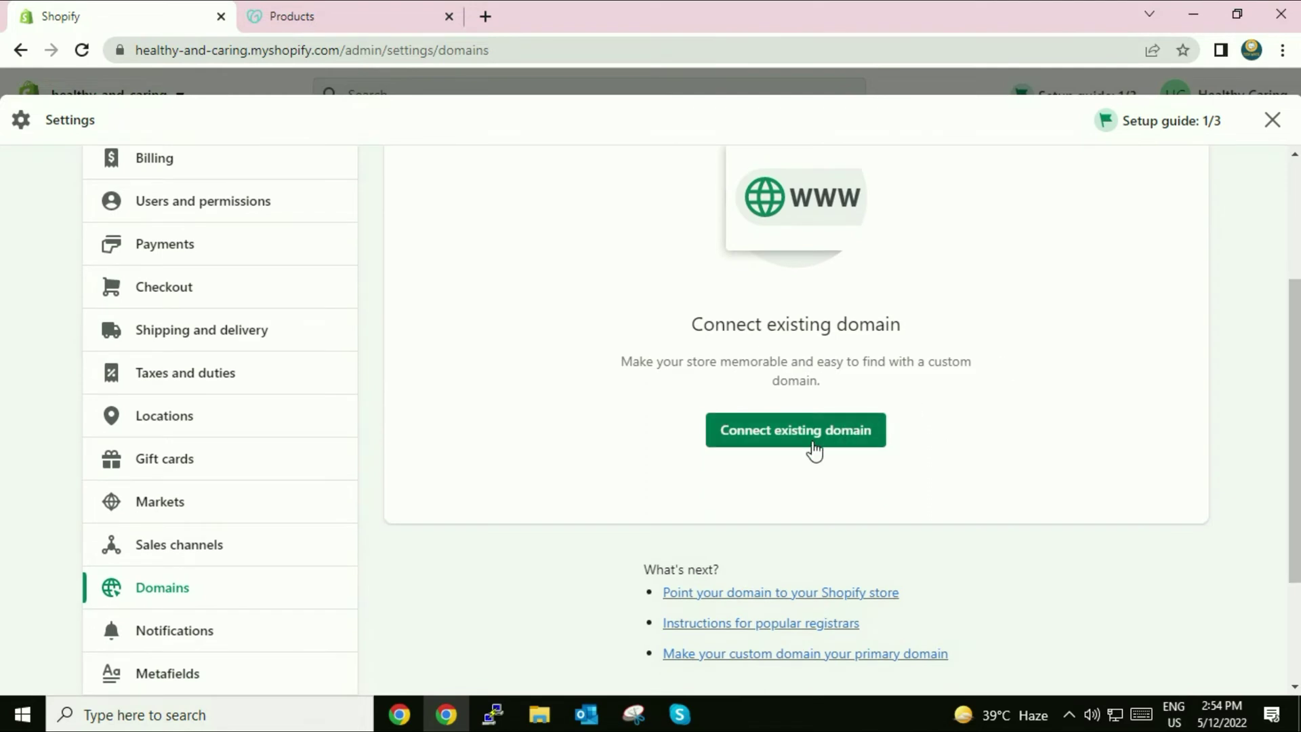
pyautogui.click(840, 434)
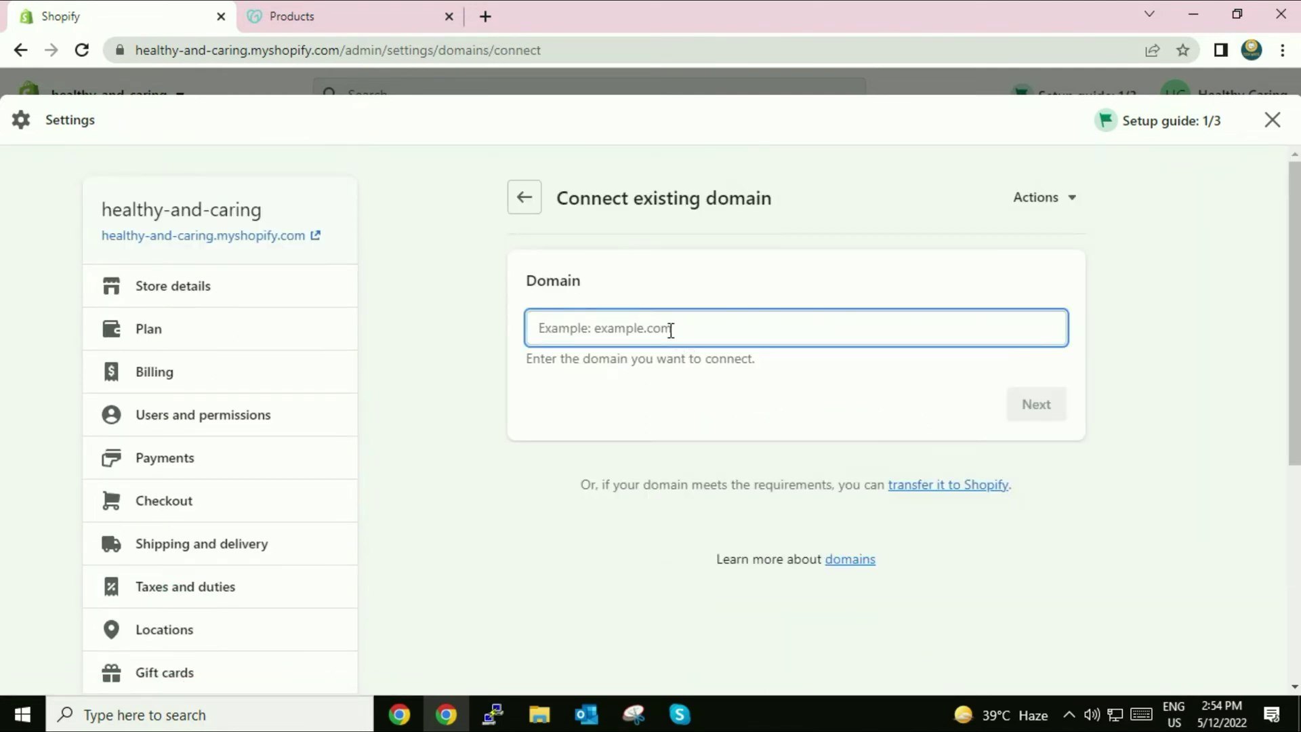
pyautogui.click(360, 25)
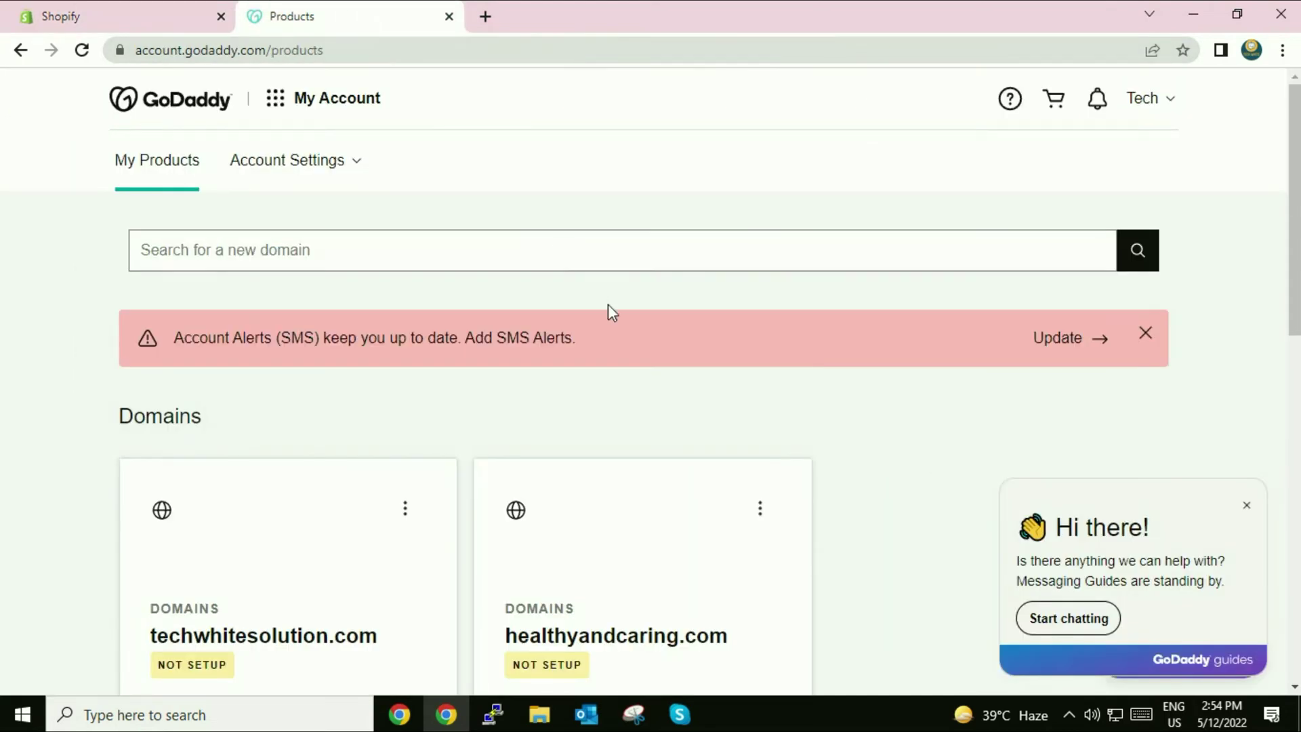
# - Copy healthyandcaring.com from the GoDaddy products list and paste it into Shopify's Domain field
pyautogui.scroll(-2, 1295, 284)
pyautogui.scroll(-2, 1295, 285)
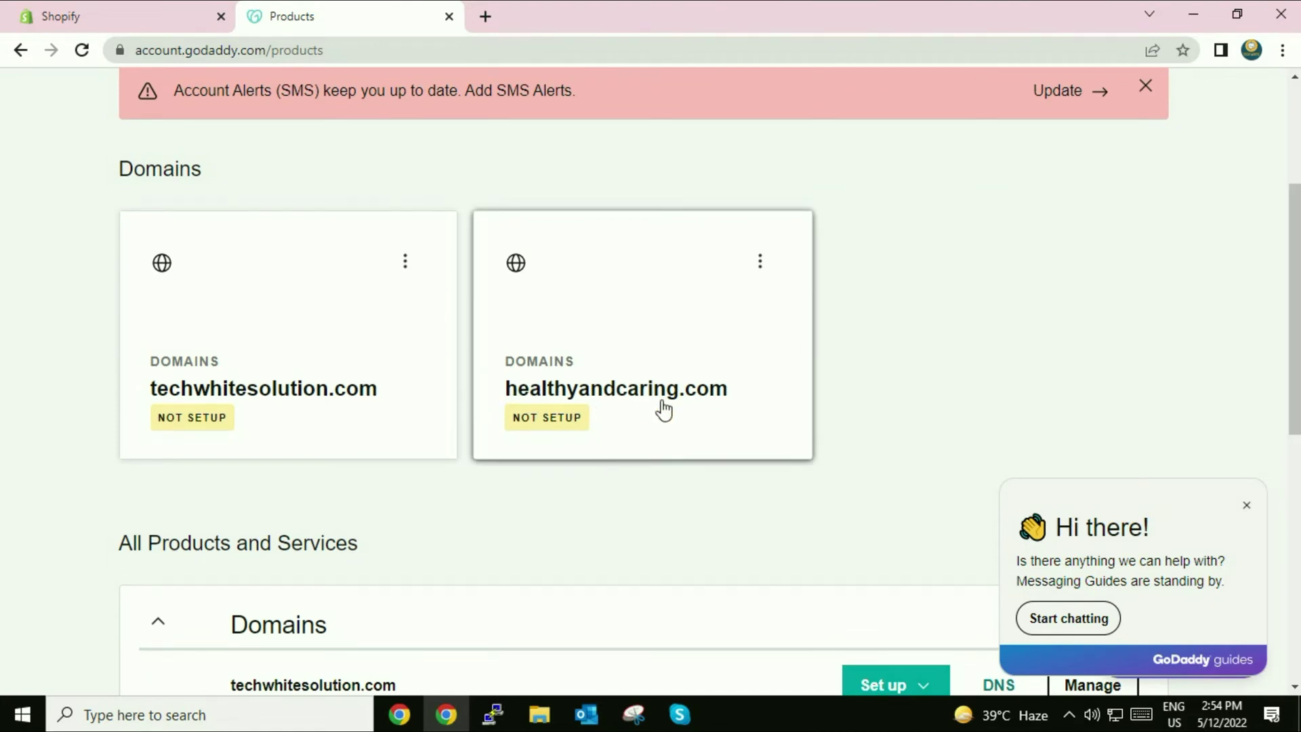
pyautogui.scroll(-5, 546, 548)
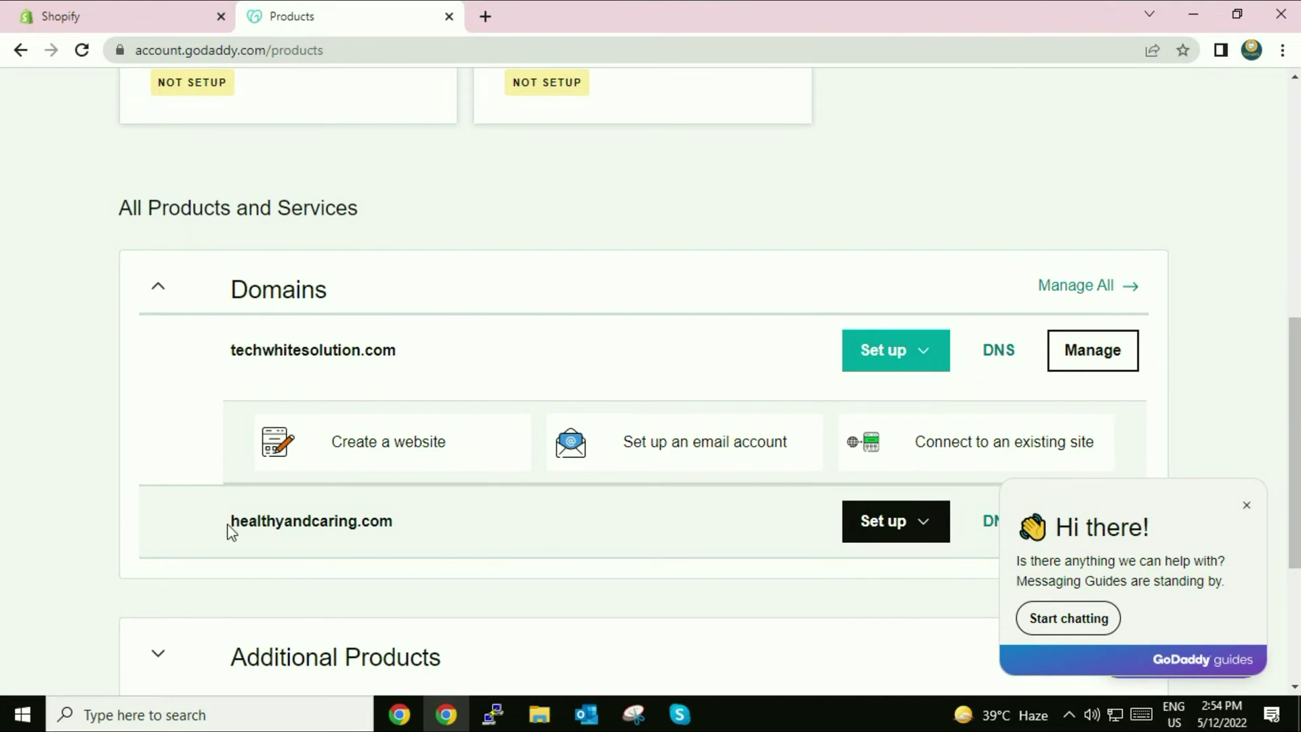
pyautogui.moveTo(237, 528); pyautogui.dragTo(385, 524)
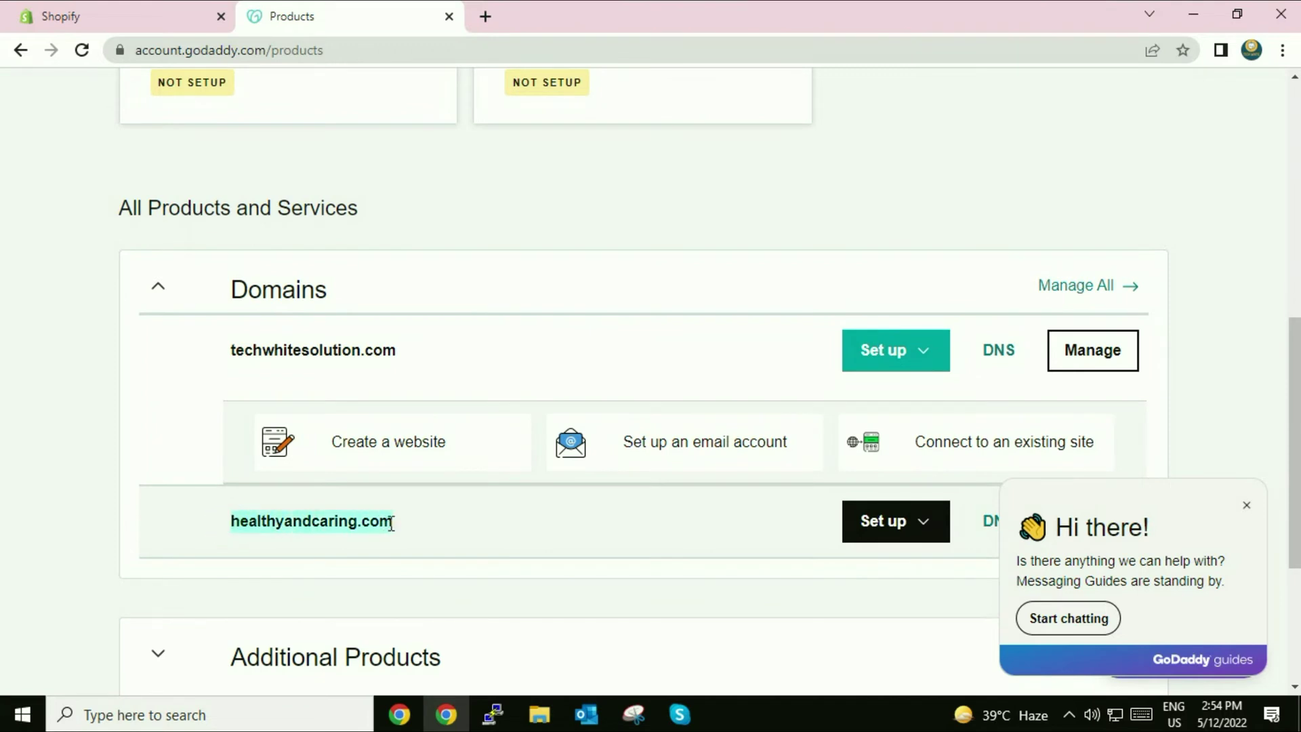
pyautogui.rightClick(371, 521)
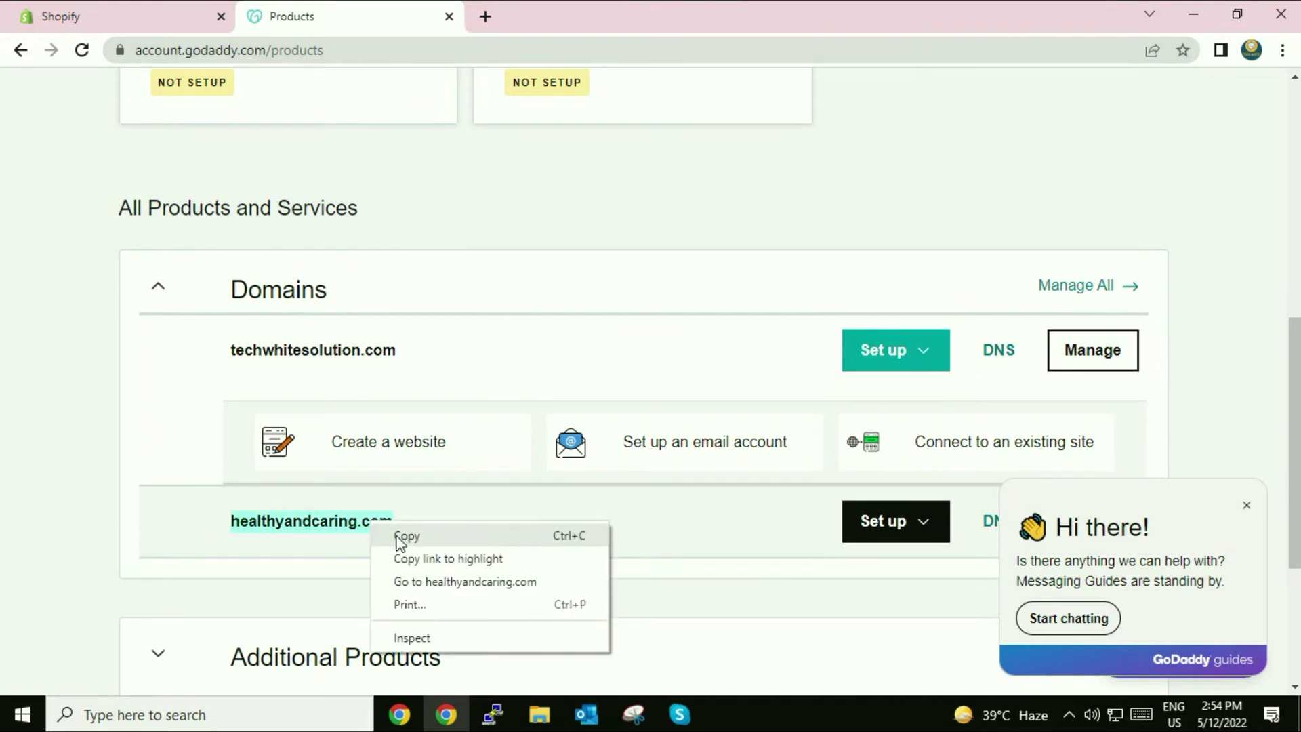
pyautogui.click(400, 535)
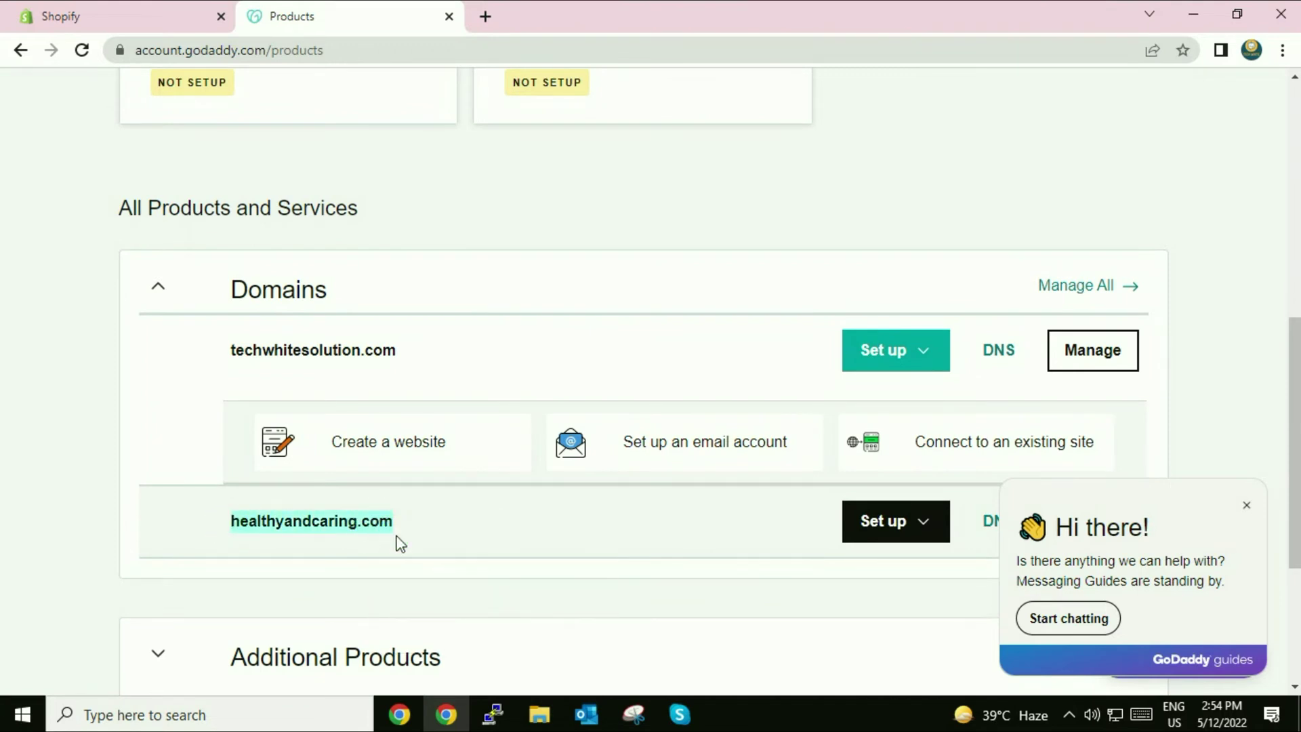
pyautogui.click(145, 20)
pyautogui.rightClick(621, 329)
pyautogui.click(675, 479)
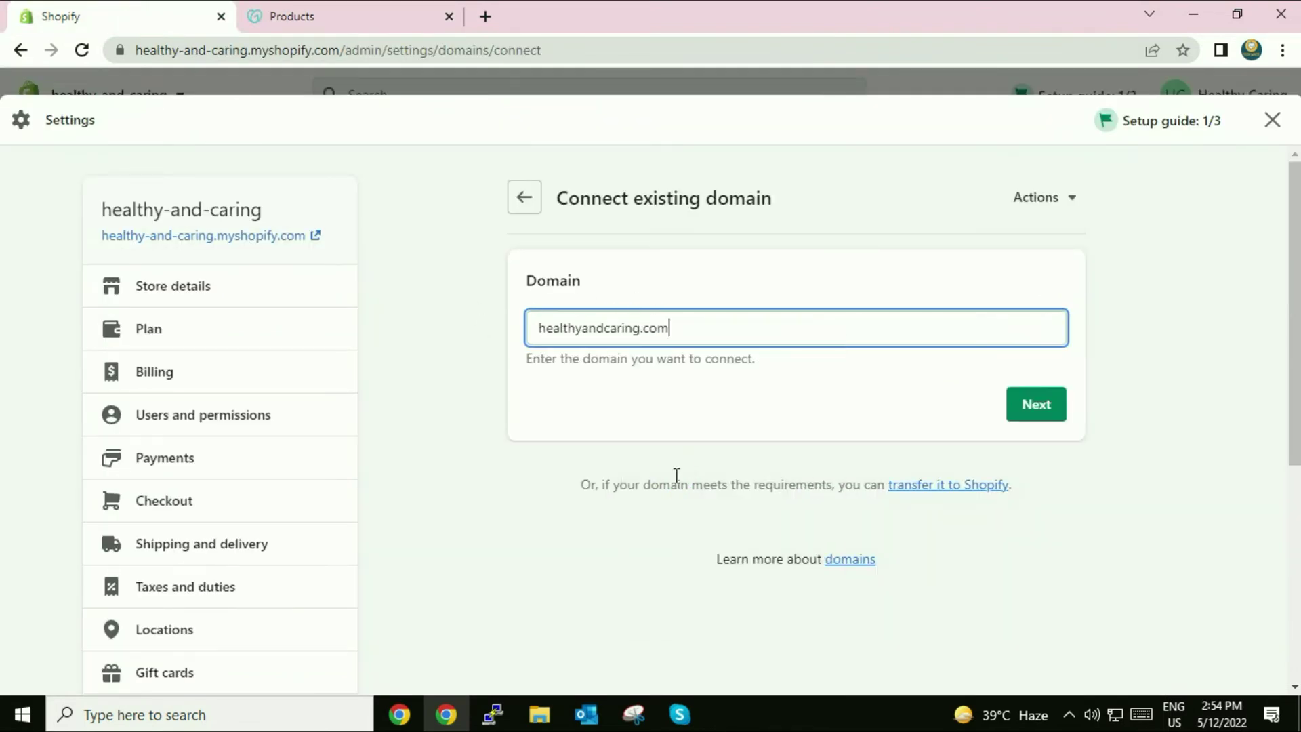
# - Submit healthyandcaring.com with Next and open the Follow settings instructions help article
pyautogui.click(1041, 401)
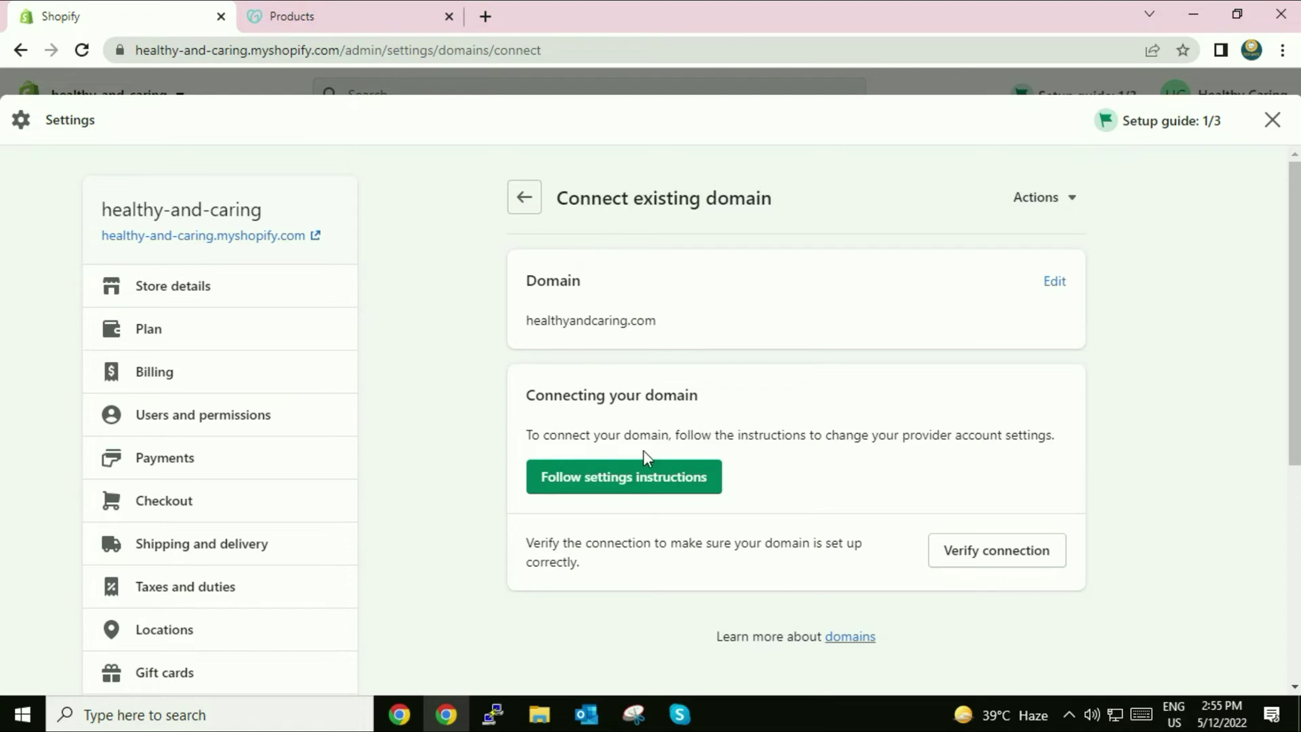
pyautogui.click(671, 479)
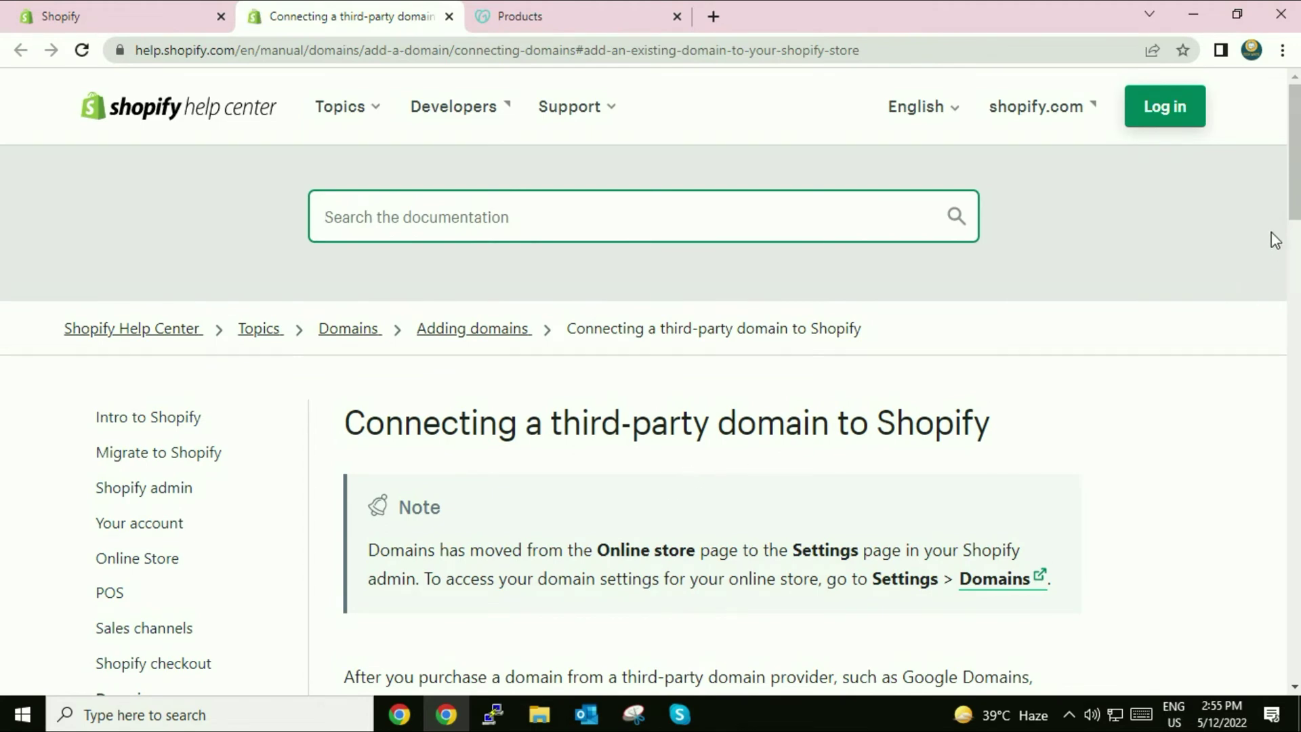
# - Open the help article section on connecting a third-party domain manually
pyautogui.moveTo(1296, 216); pyautogui.dragTo(1296, 315)
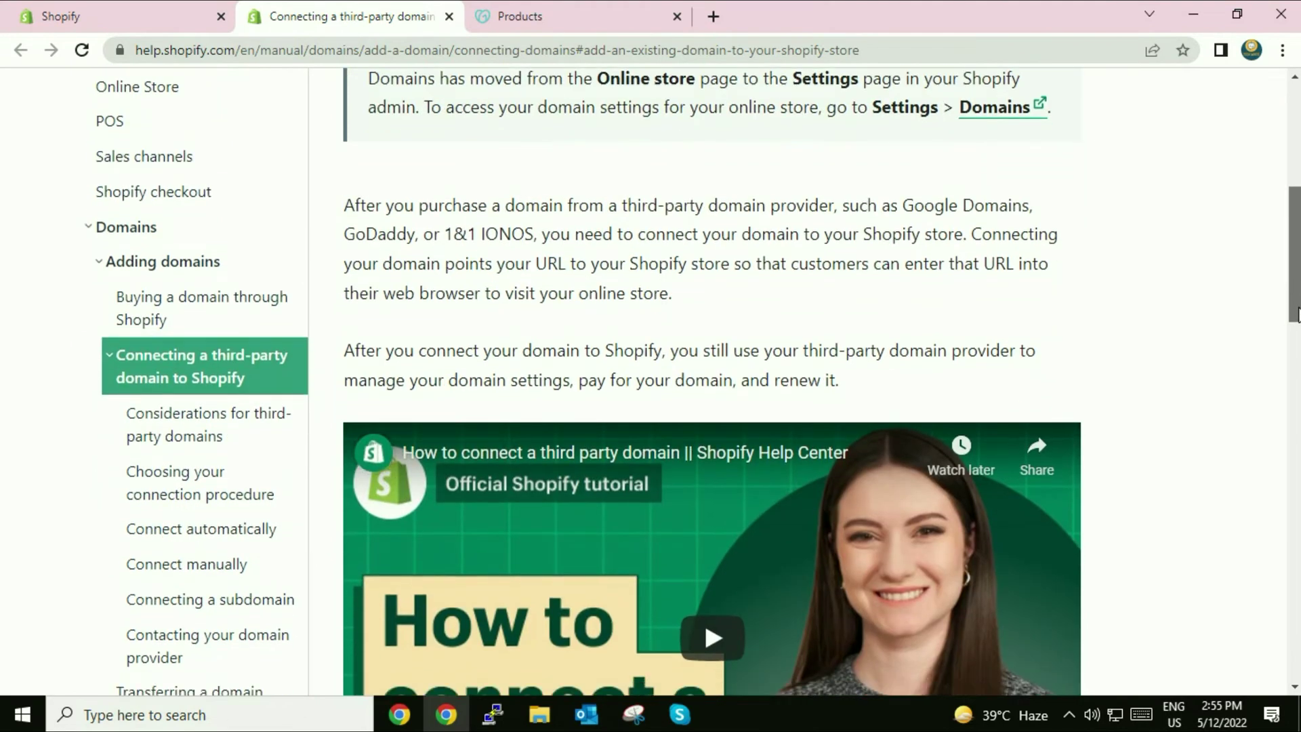
pyautogui.scroll(-3, 472, 423)
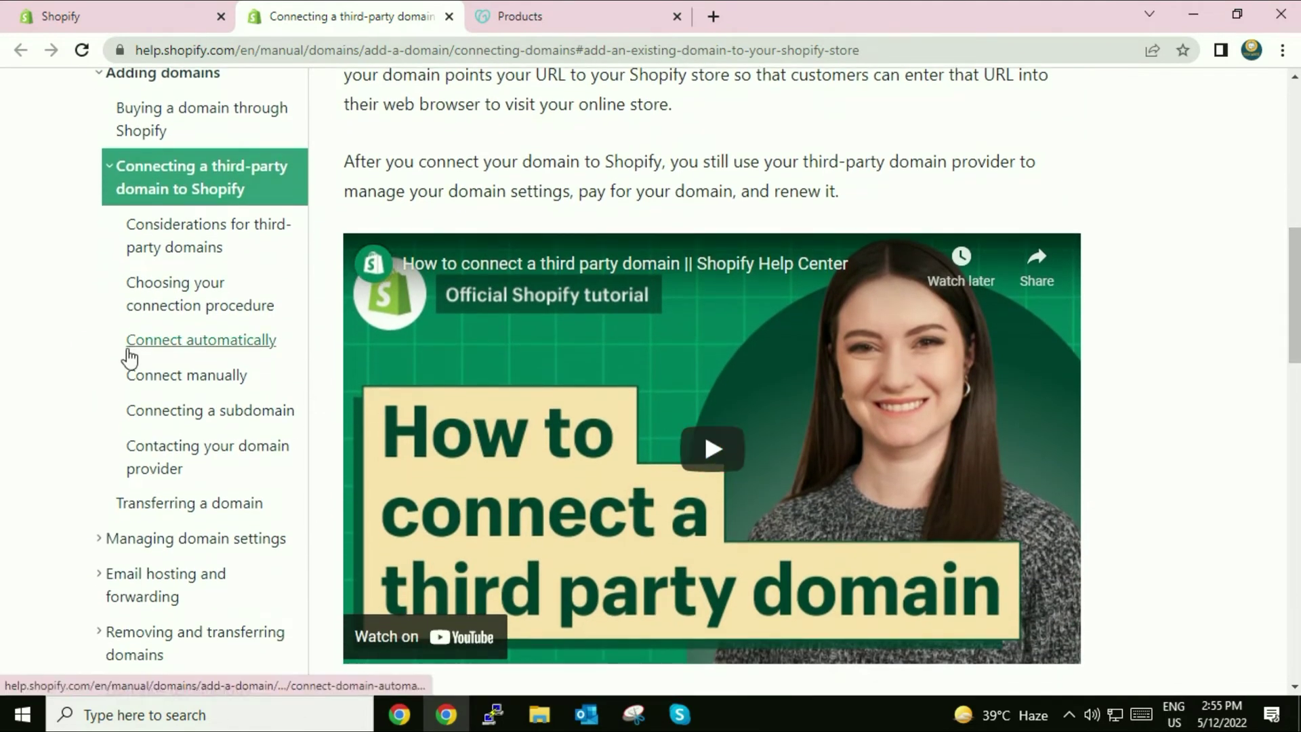
pyautogui.click(196, 378)
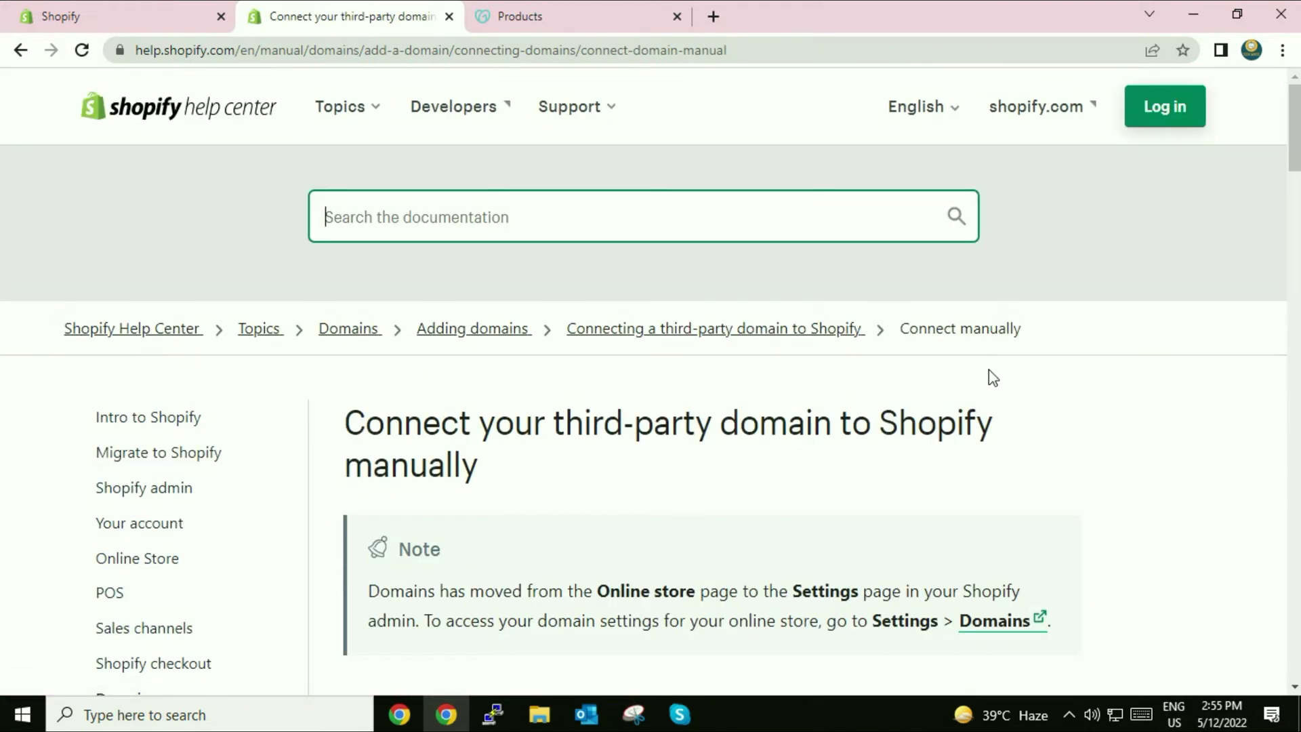
pyautogui.moveTo(1296, 145); pyautogui.dragTo(1296, 327)
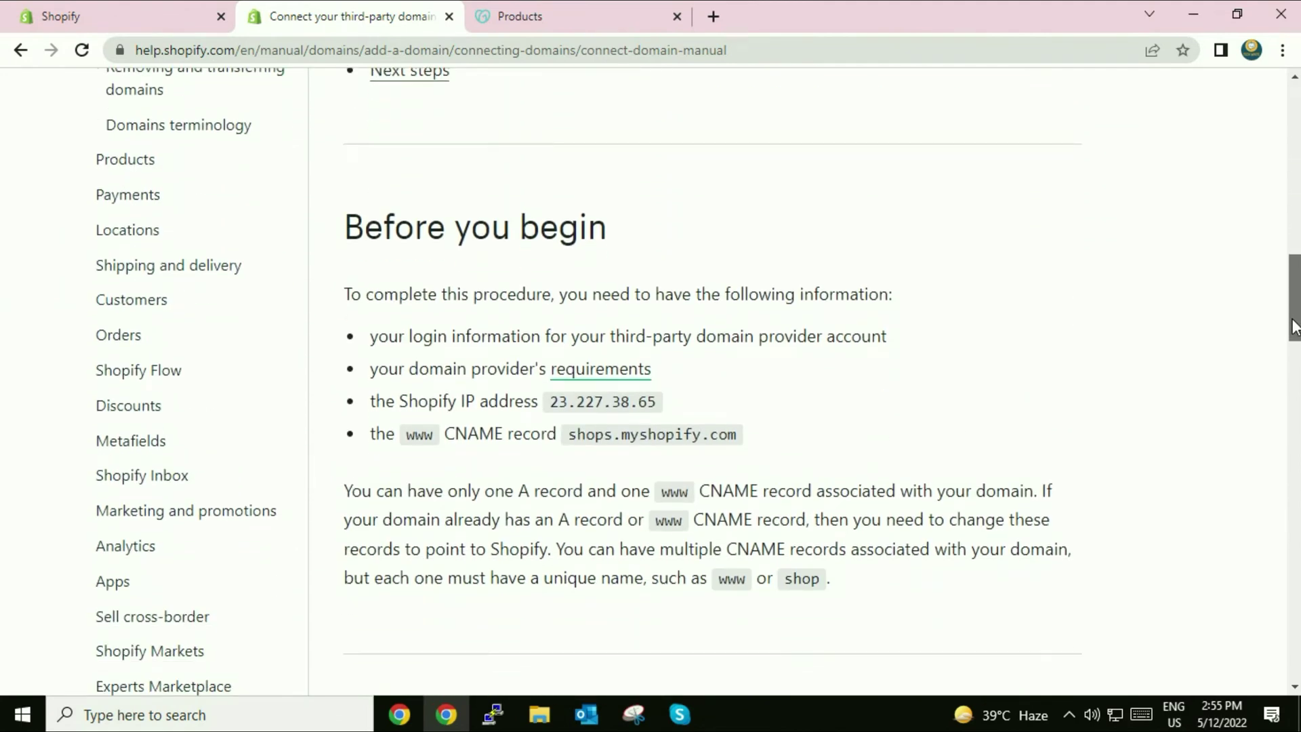
# - Review the Before you begin requirements and copy the IP address 23.227.38.65
pyautogui.moveTo(346, 227); pyautogui.dragTo(617, 234)
pyautogui.click(617, 235)
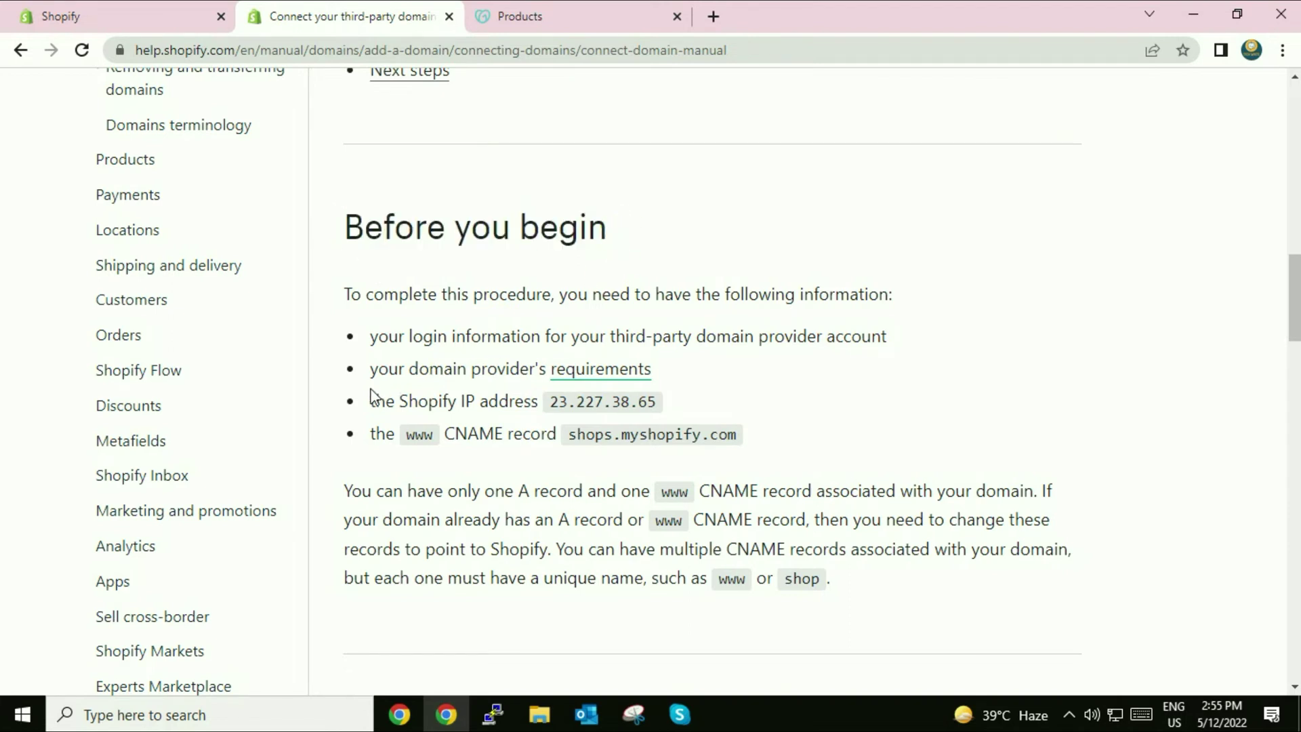
pyautogui.moveTo(378, 403); pyautogui.dragTo(767, 442)
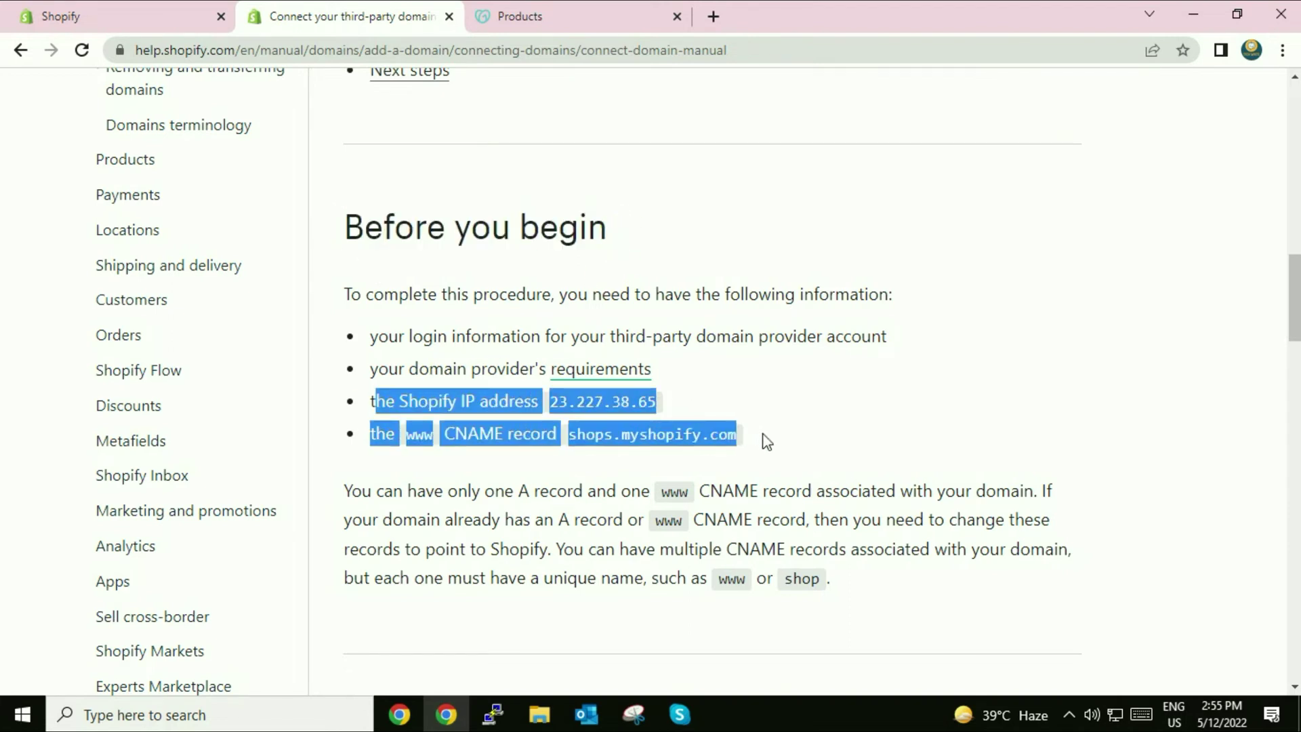
pyautogui.click(808, 427)
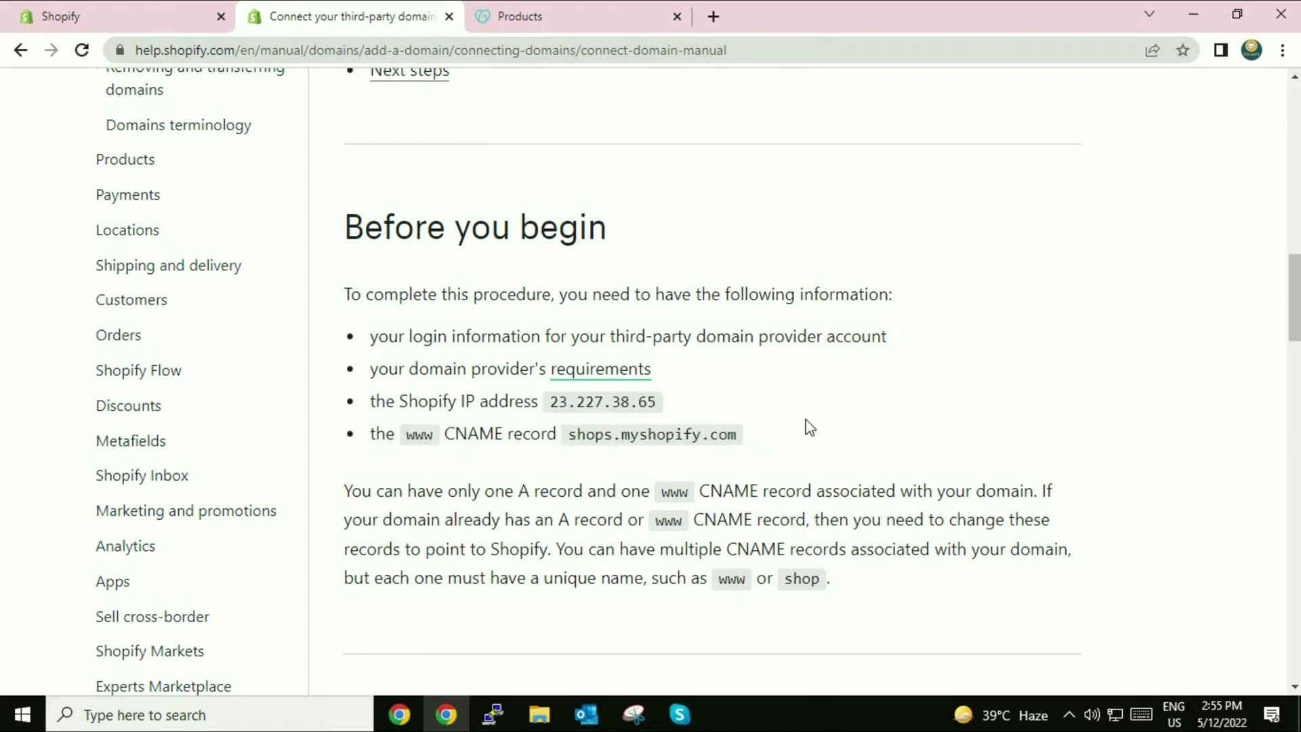
pyautogui.moveTo(552, 400); pyautogui.dragTo(654, 402)
pyautogui.rightClick(659, 403)
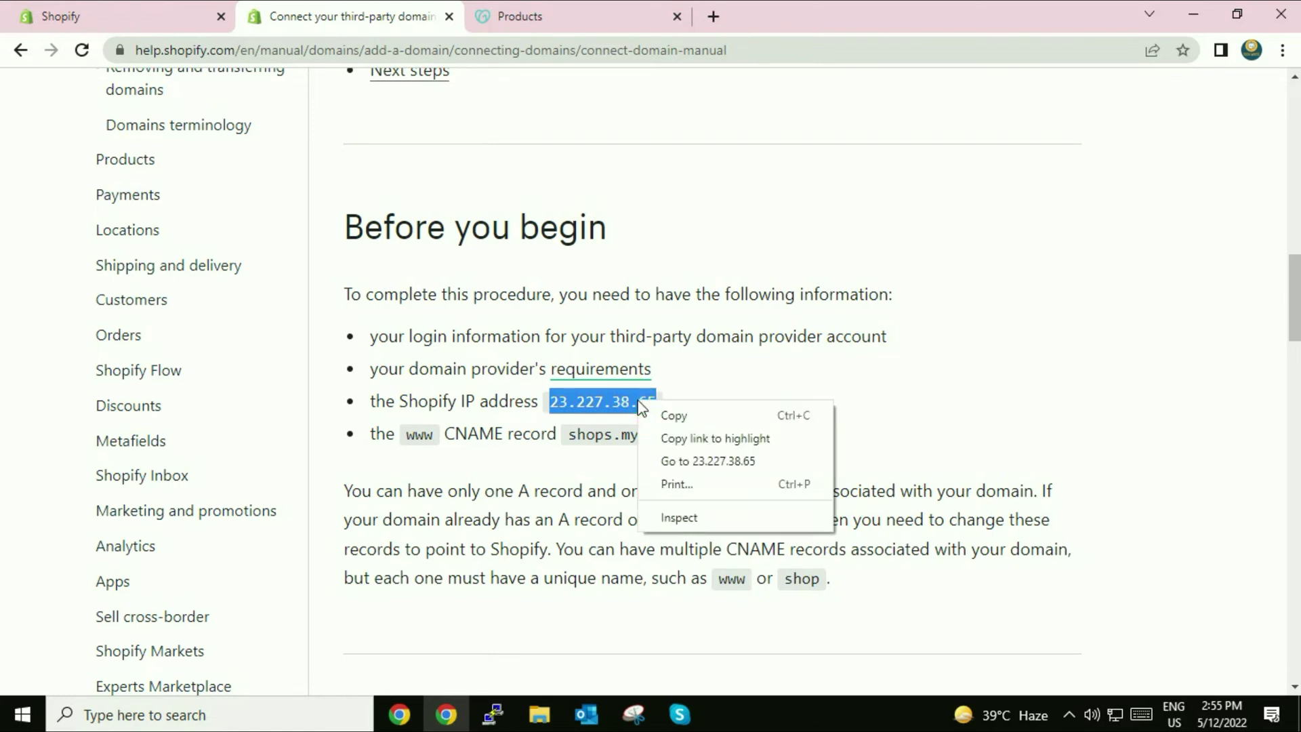
pyautogui.click(675, 412)
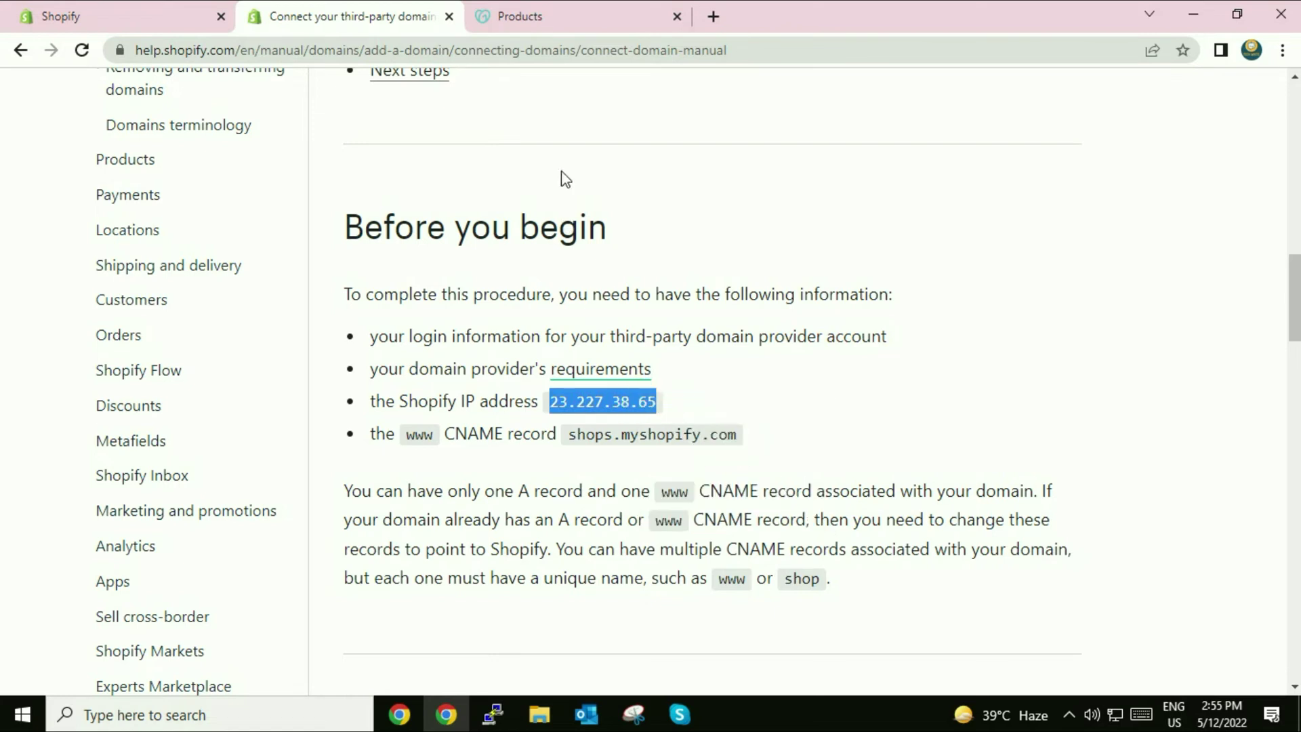
# - Open GoDaddy DNS management for healthyandcaring.com and start a new DNS record
pyautogui.click(573, 22)
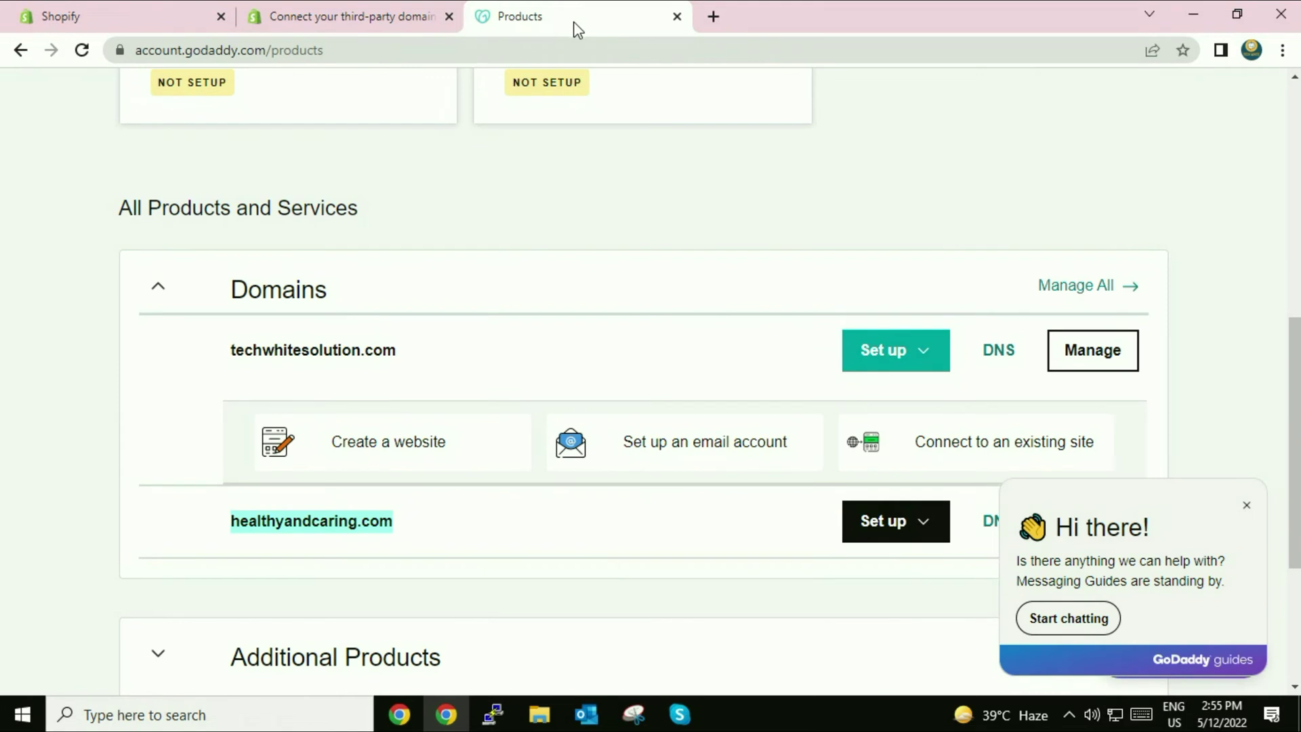
pyautogui.click(1246, 507)
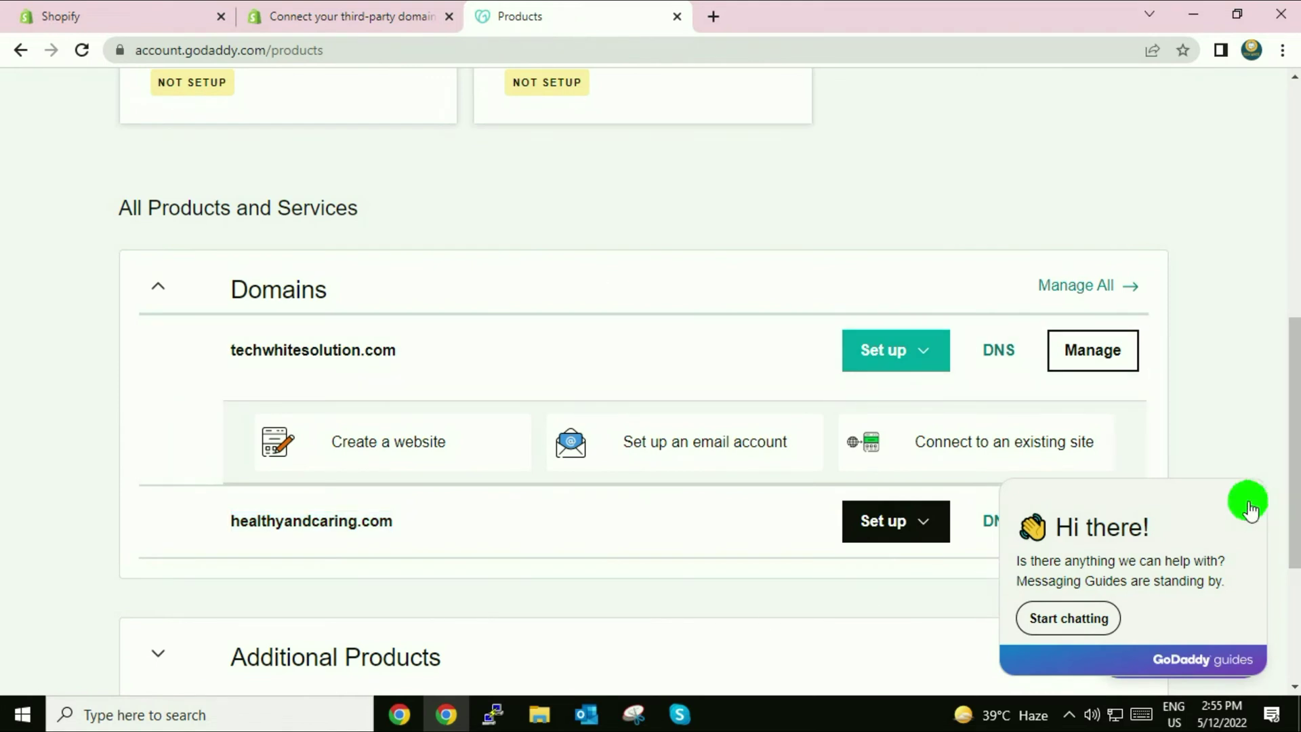
pyautogui.click(324, 522)
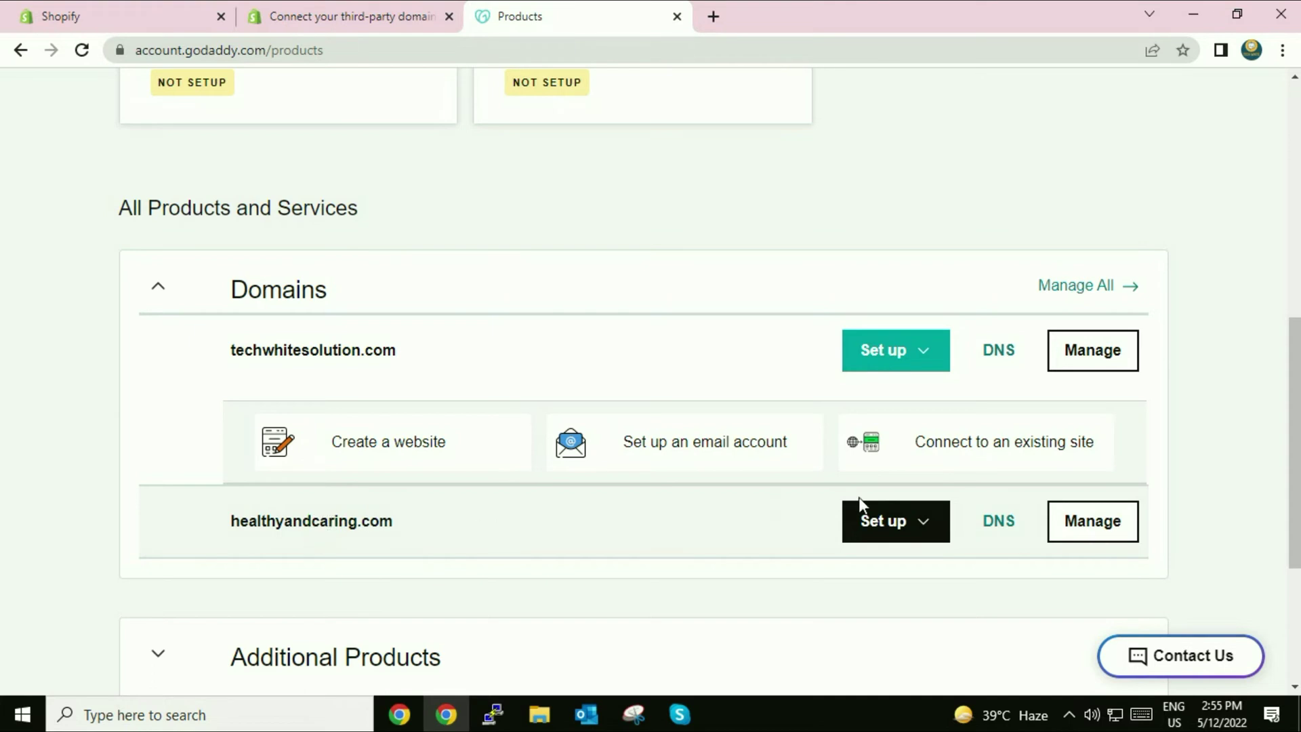
pyautogui.click(1006, 534)
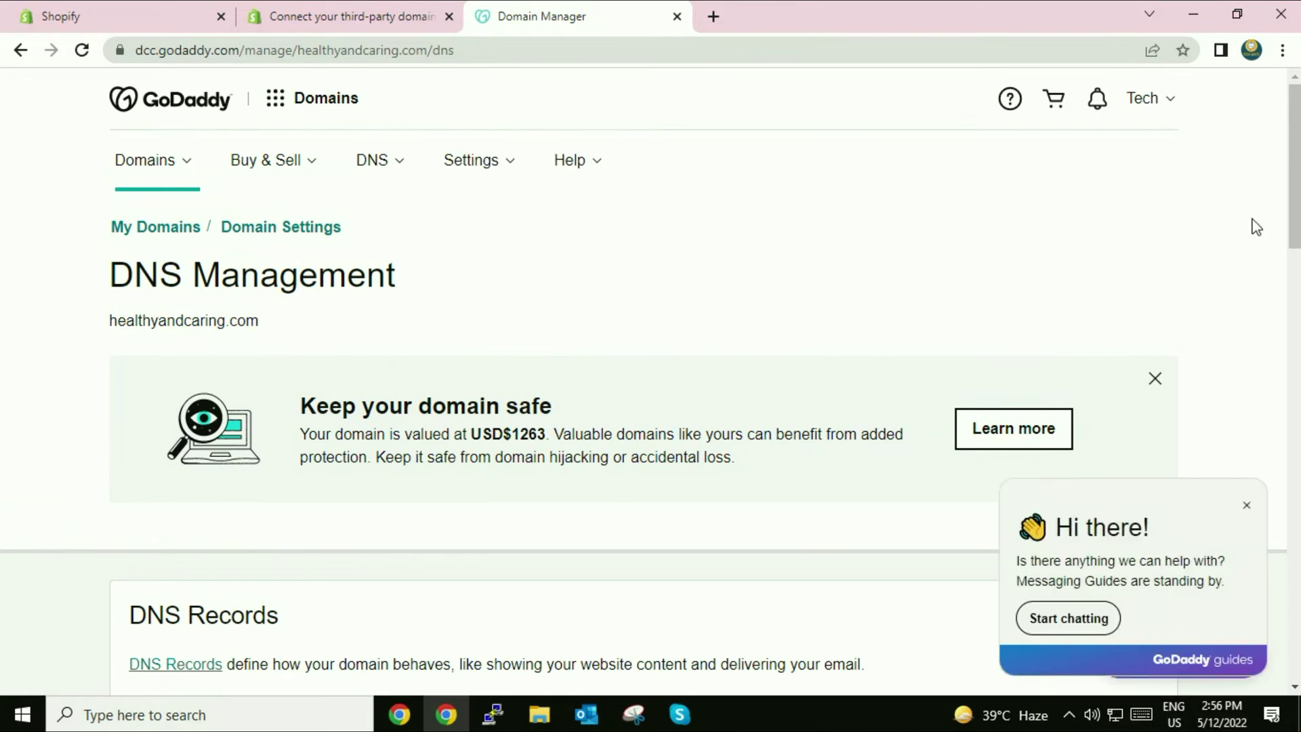
pyautogui.scroll(-8, 1290, 442)
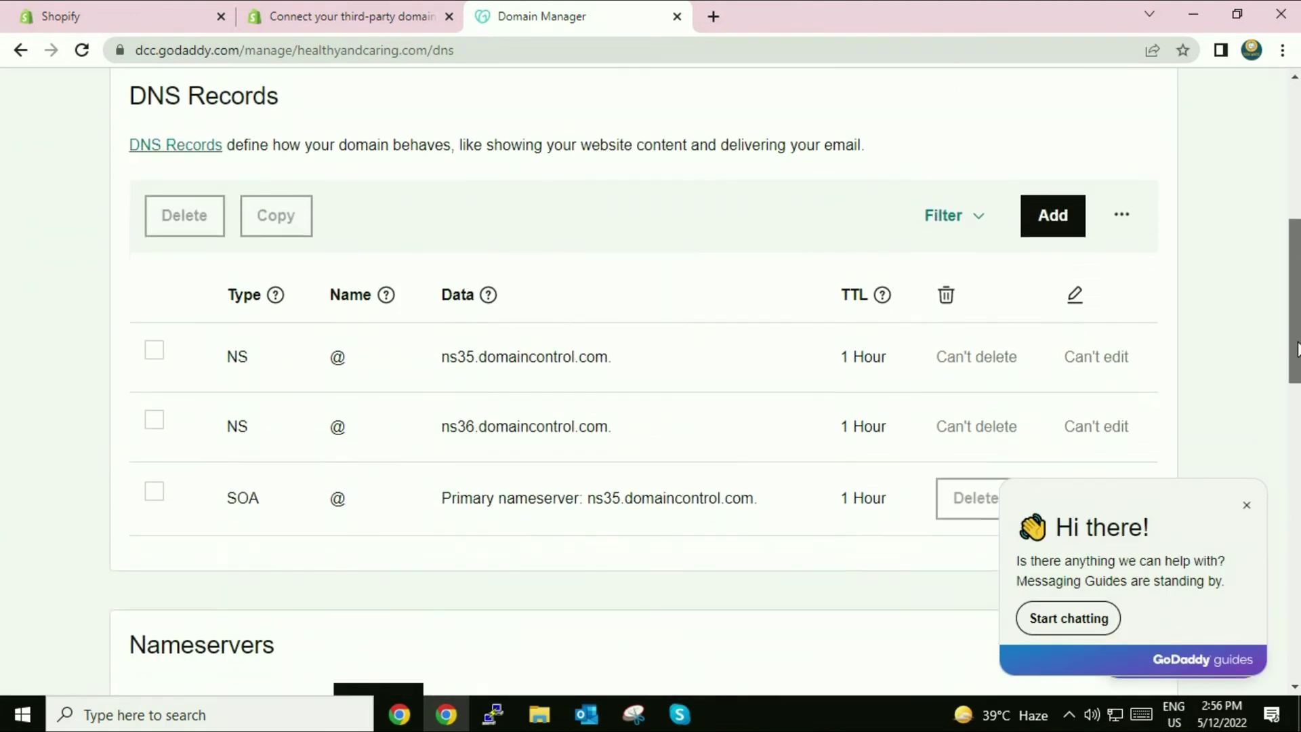
pyautogui.click(1247, 506)
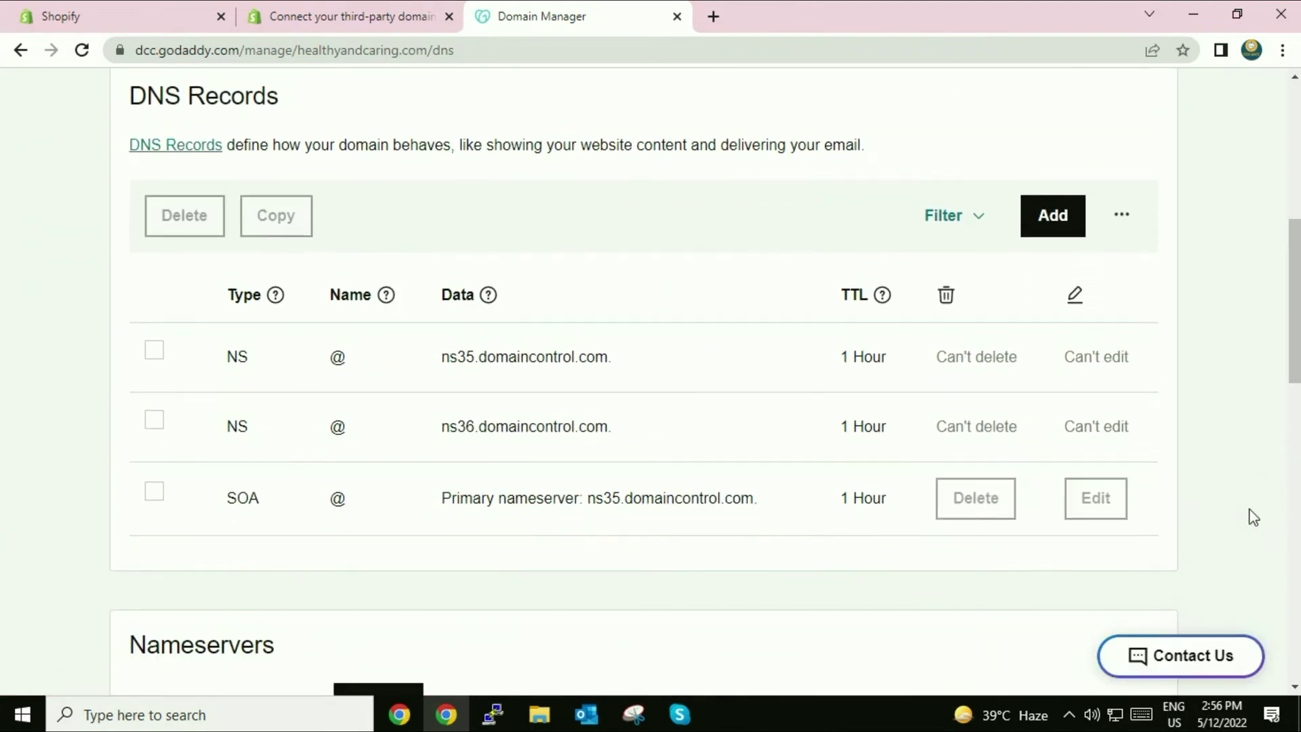
pyautogui.click(1057, 227)
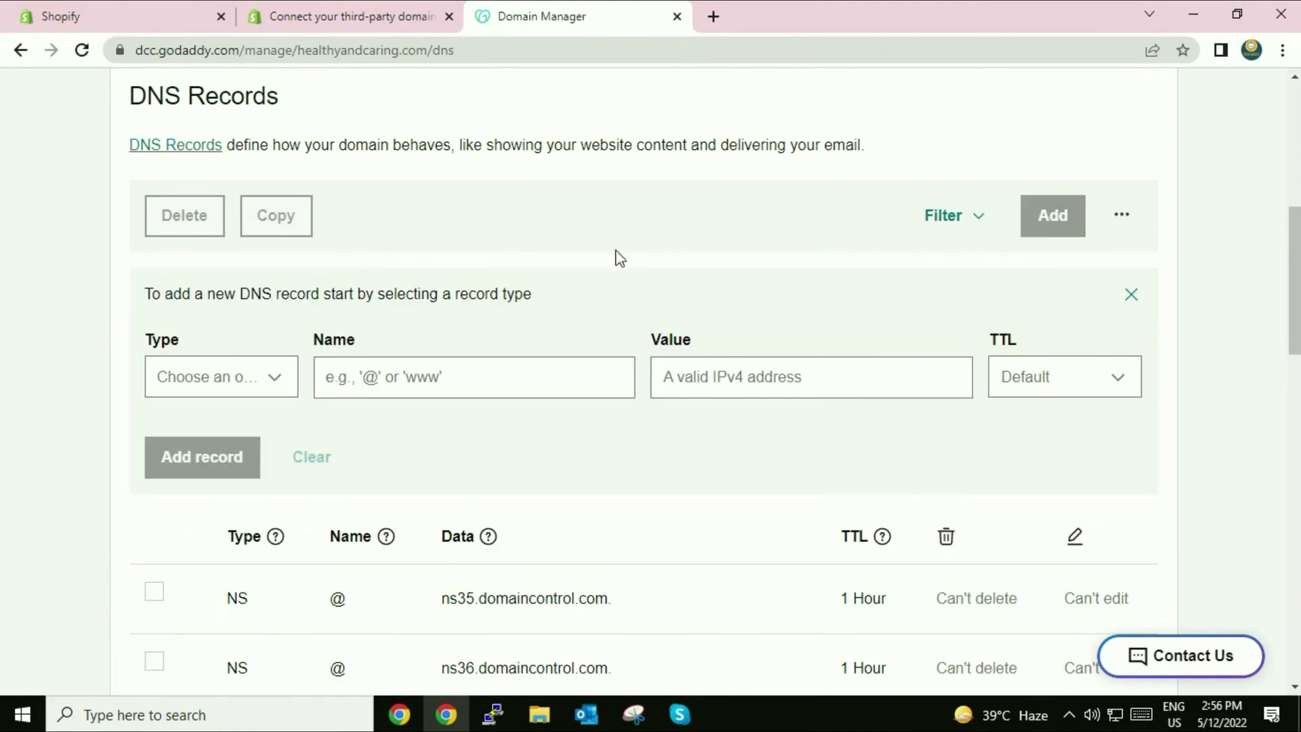
# - Save a Type A record with Name @ and Value 23.227.38.65
pyautogui.click(277, 383)
pyautogui.click(204, 418)
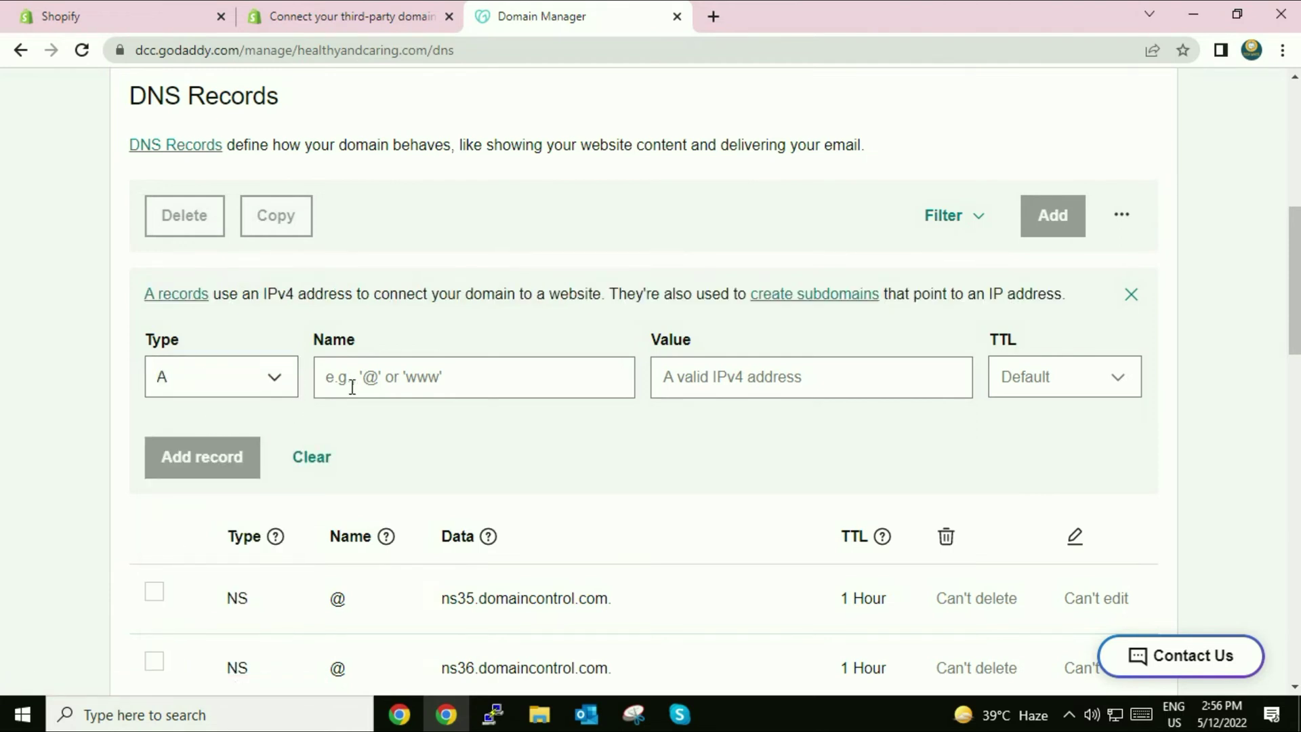
pyautogui.click(381, 378)
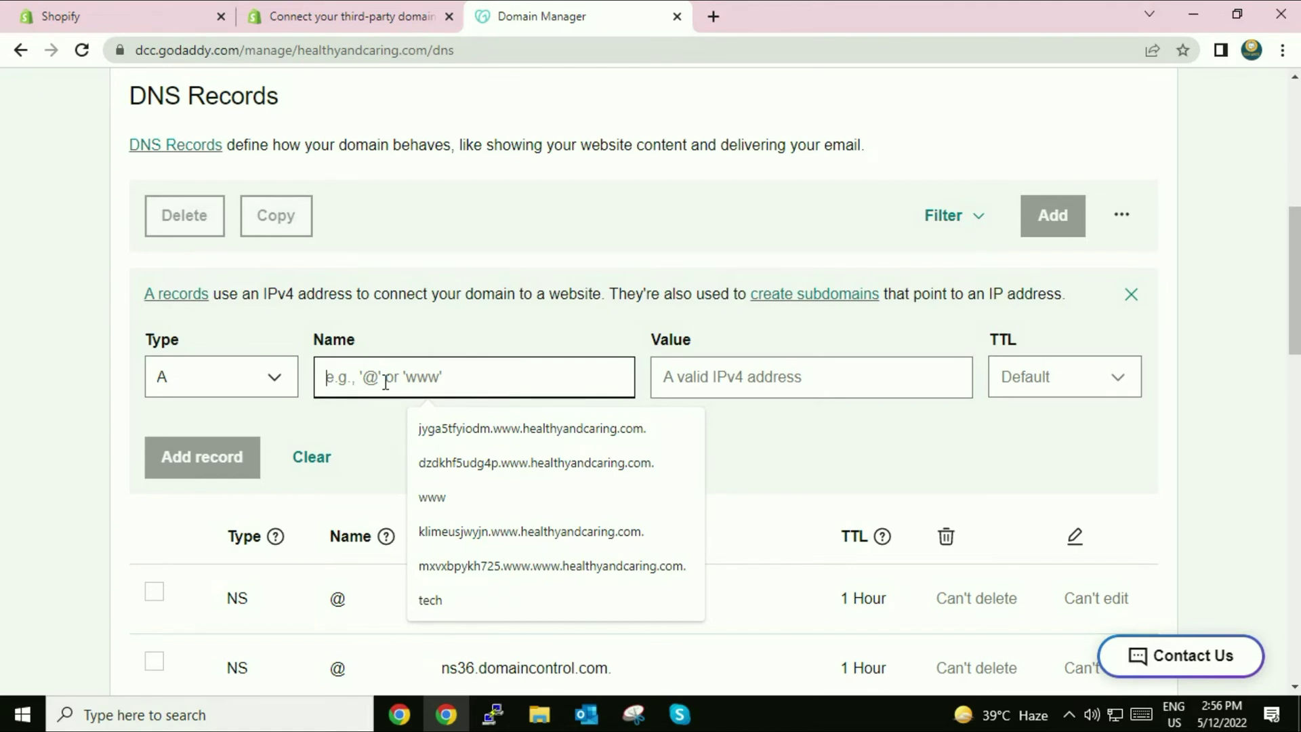
pyautogui.write('@')
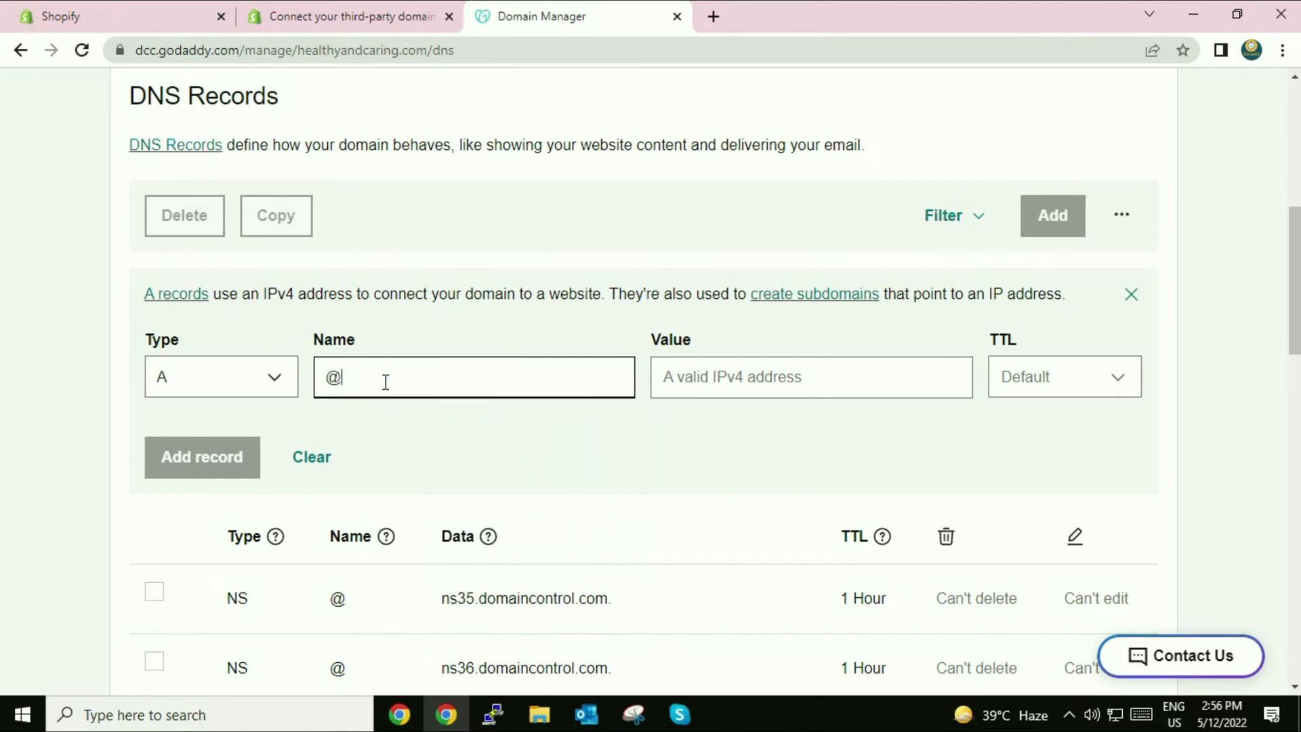
pyautogui.click(525, 341)
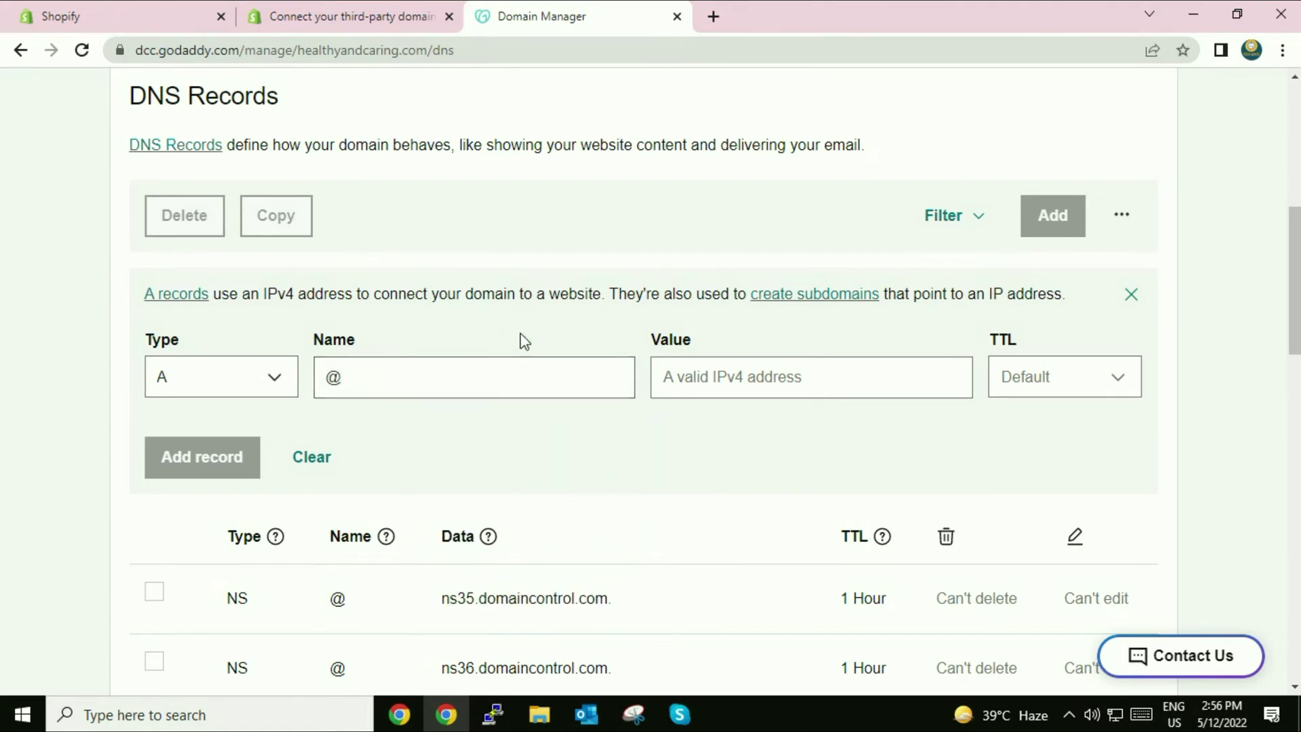
pyautogui.click(685, 372)
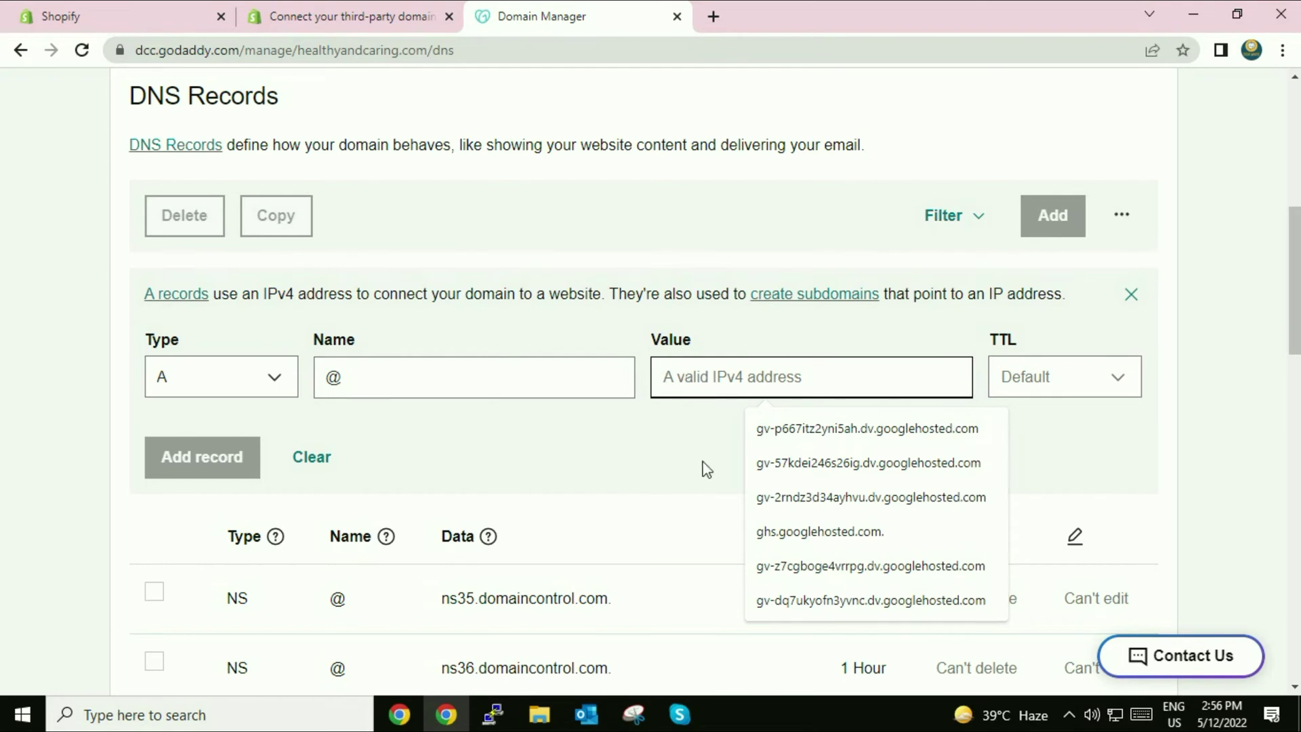
pyautogui.write('23.227.38.65')
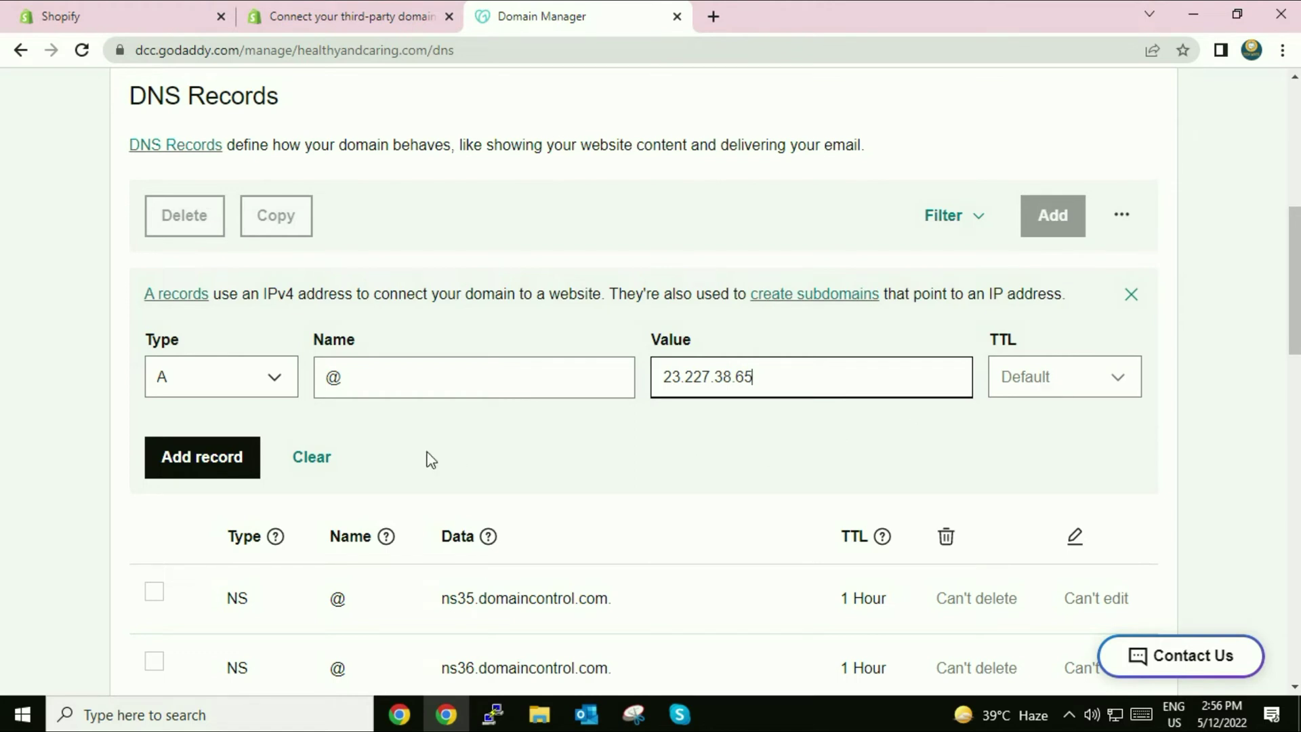
pyautogui.click(186, 460)
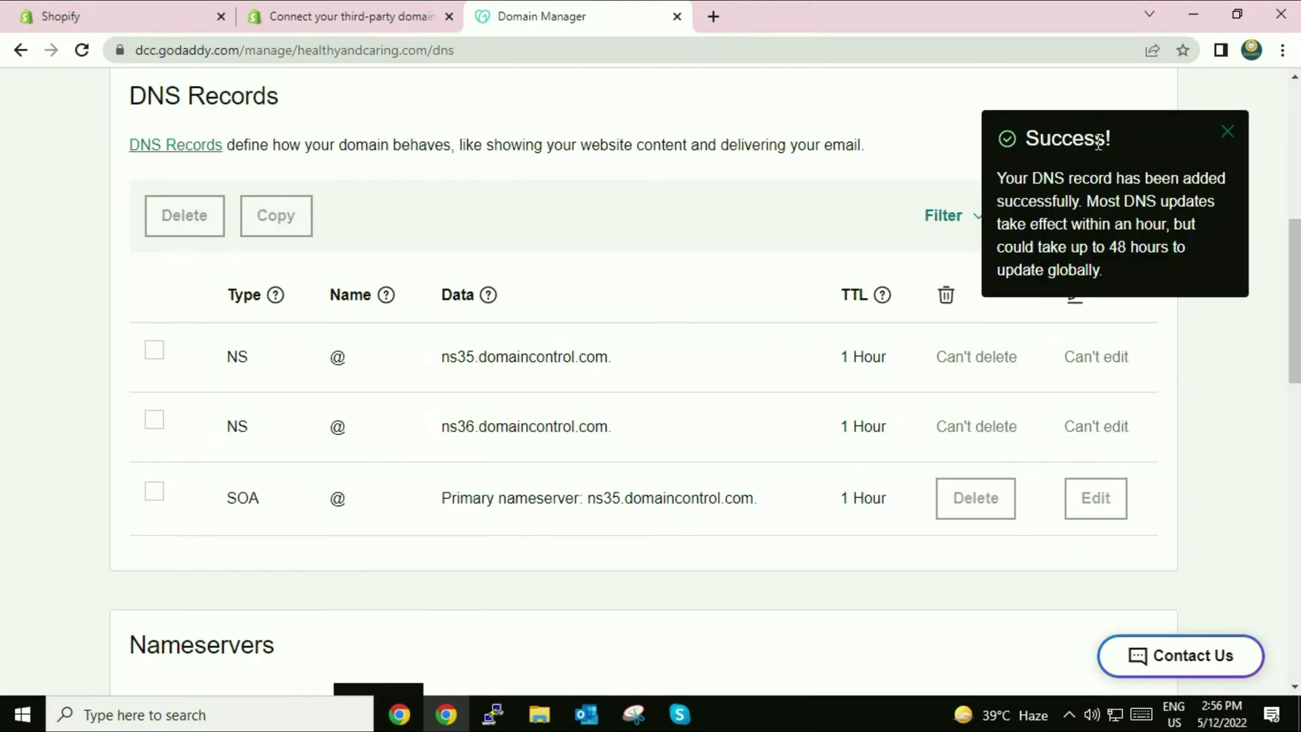
# - Dismiss the success message and check the new A record's 23.227.38.65 value in the list
pyautogui.click(1227, 132)
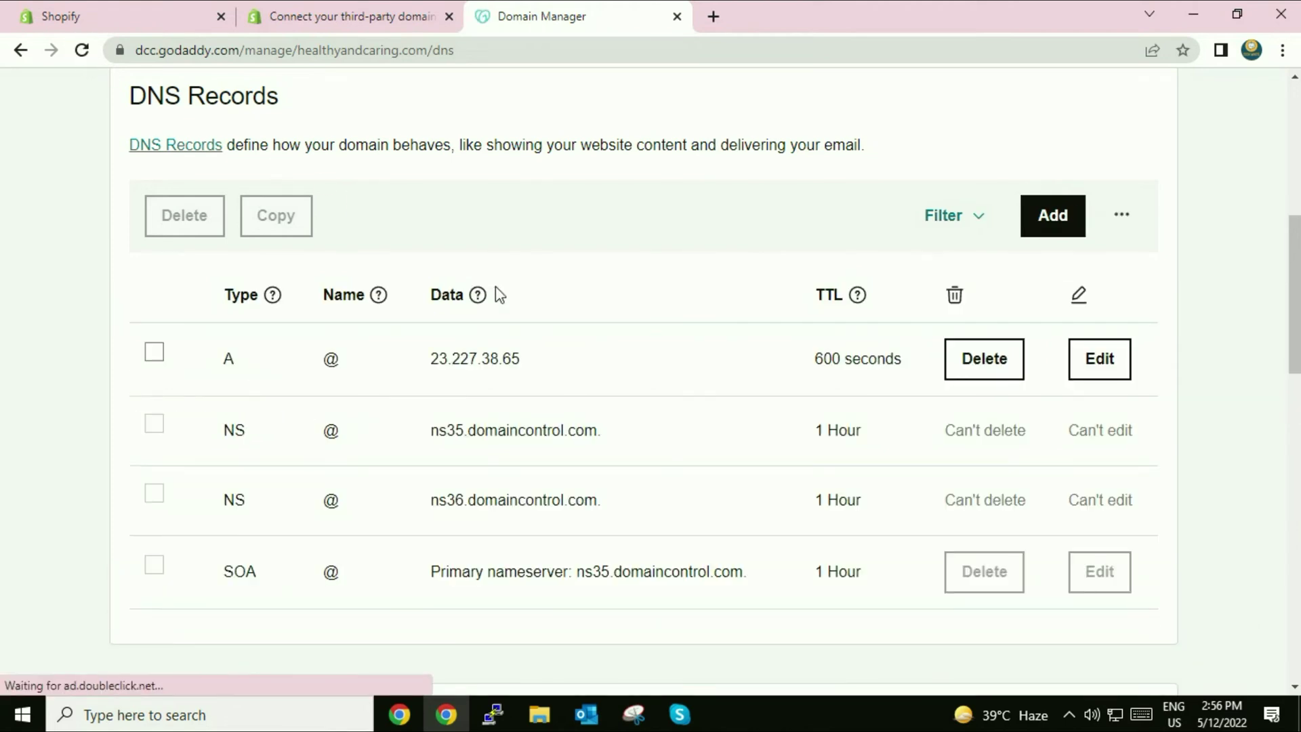
pyautogui.doubleClick(228, 359)
pyautogui.moveTo(430, 357); pyautogui.dragTo(526, 360)
pyautogui.click(563, 230)
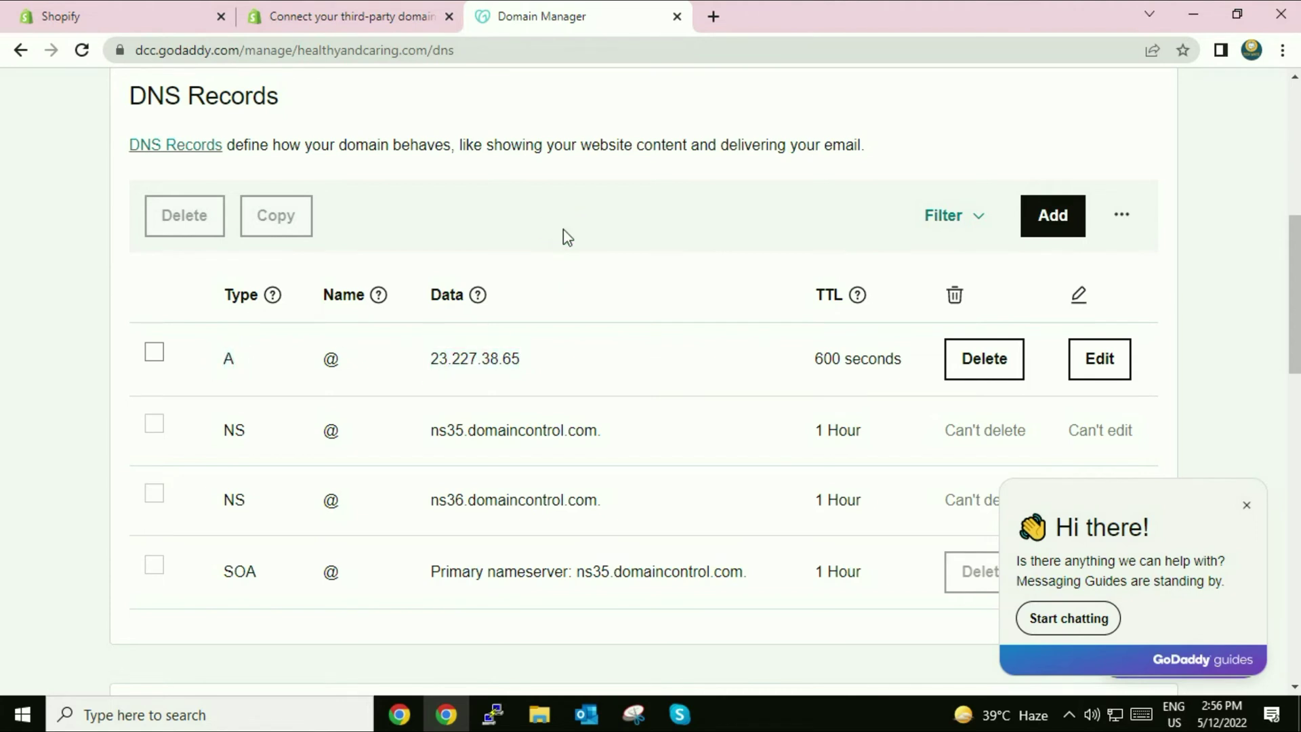
# - Copy the www CNAME target shops.myshopify.com from the help article and go back to GoDaddy
pyautogui.click(334, 17)
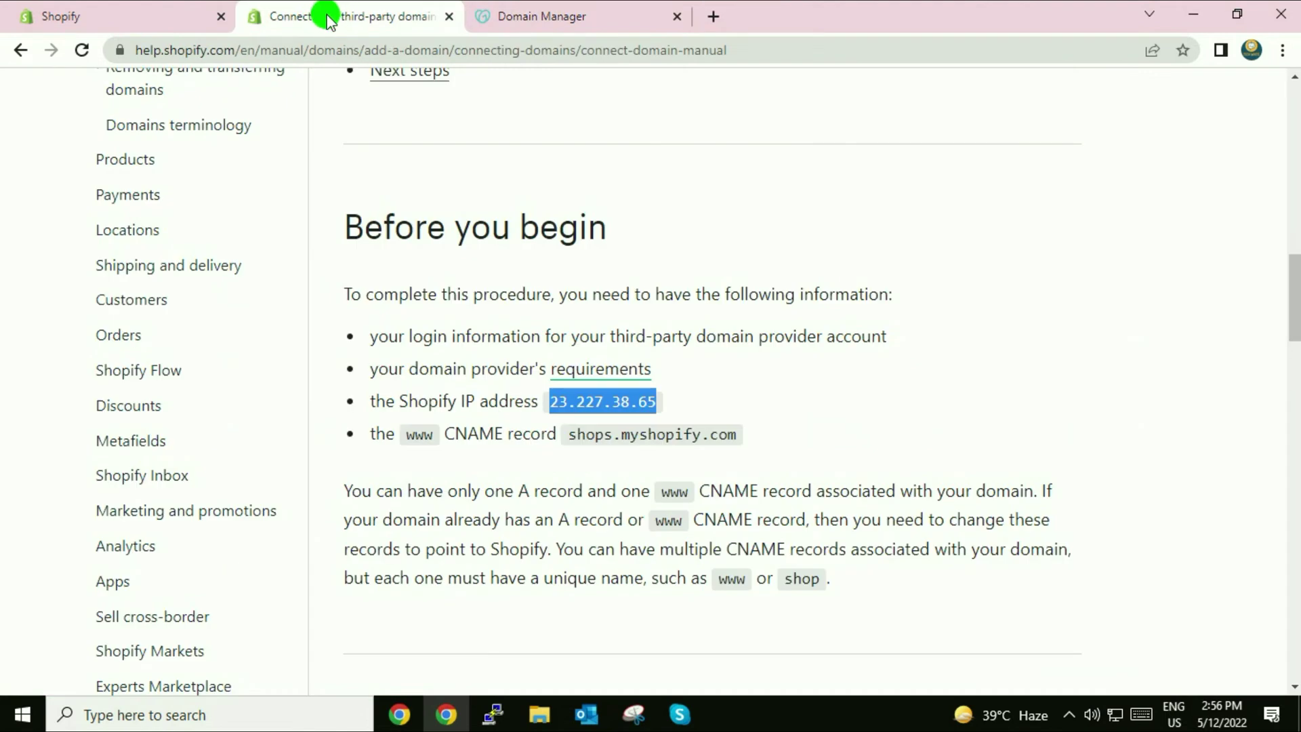
pyautogui.moveTo(446, 432); pyautogui.dragTo(541, 434)
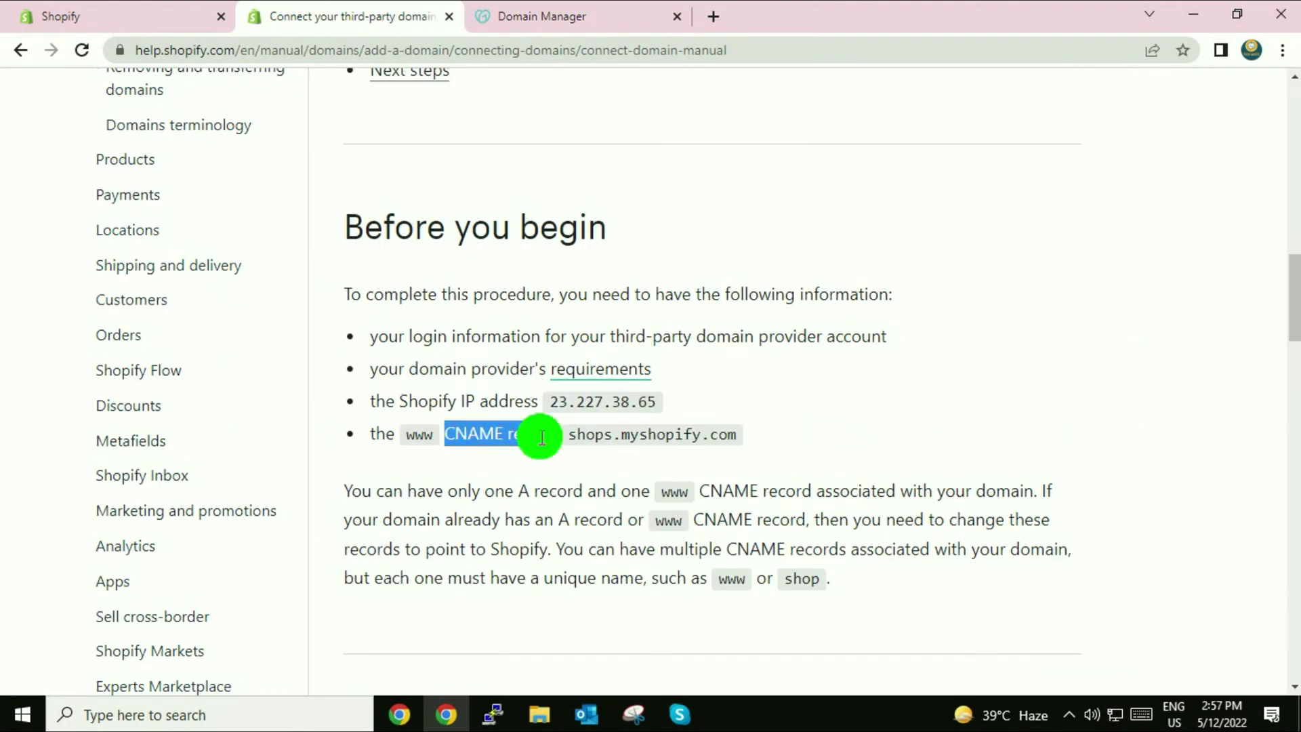
pyautogui.click(545, 440)
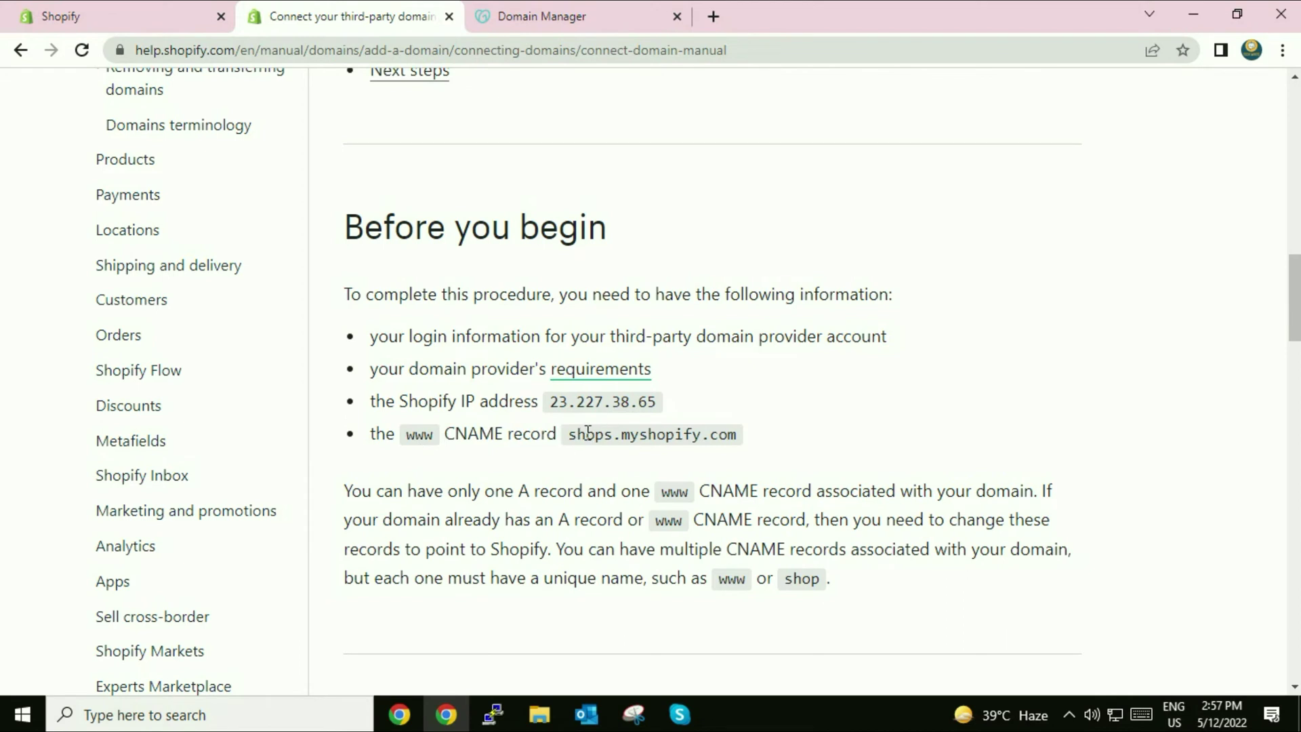
pyautogui.moveTo(573, 431); pyautogui.dragTo(737, 435)
pyautogui.rightClick(716, 437)
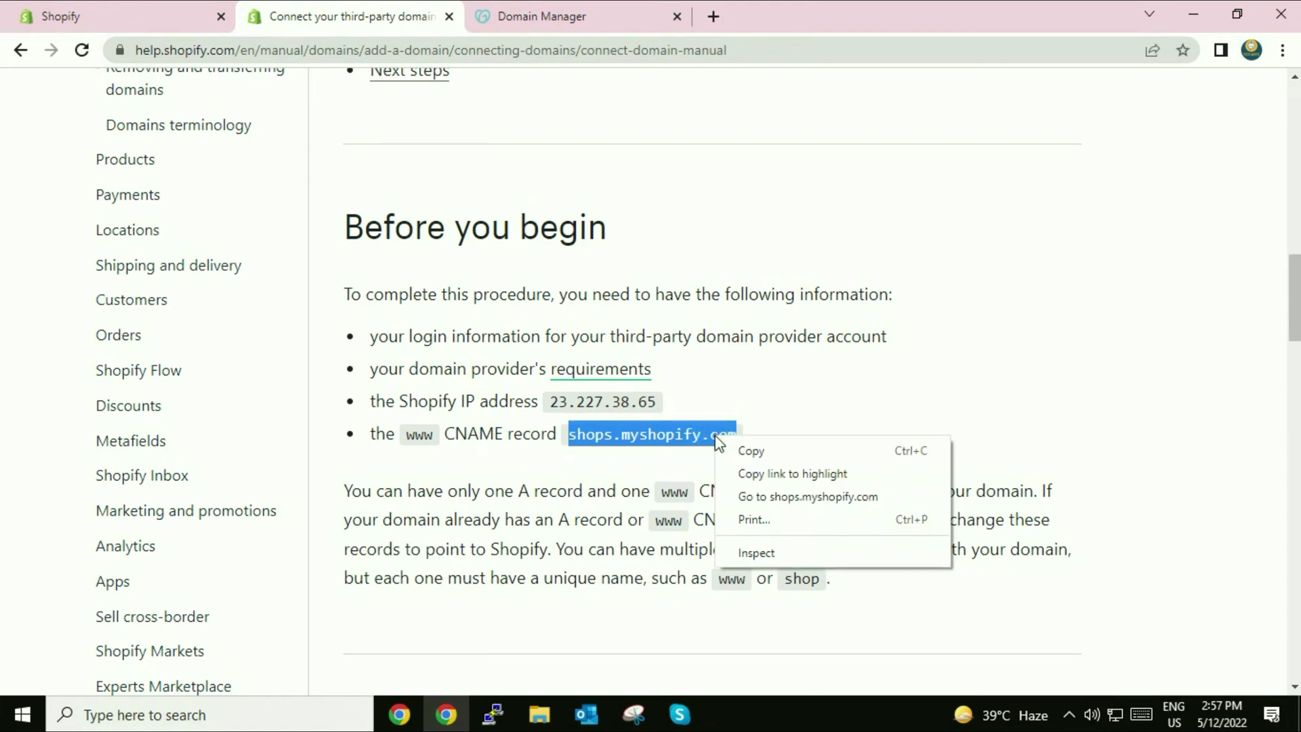
pyautogui.click(748, 451)
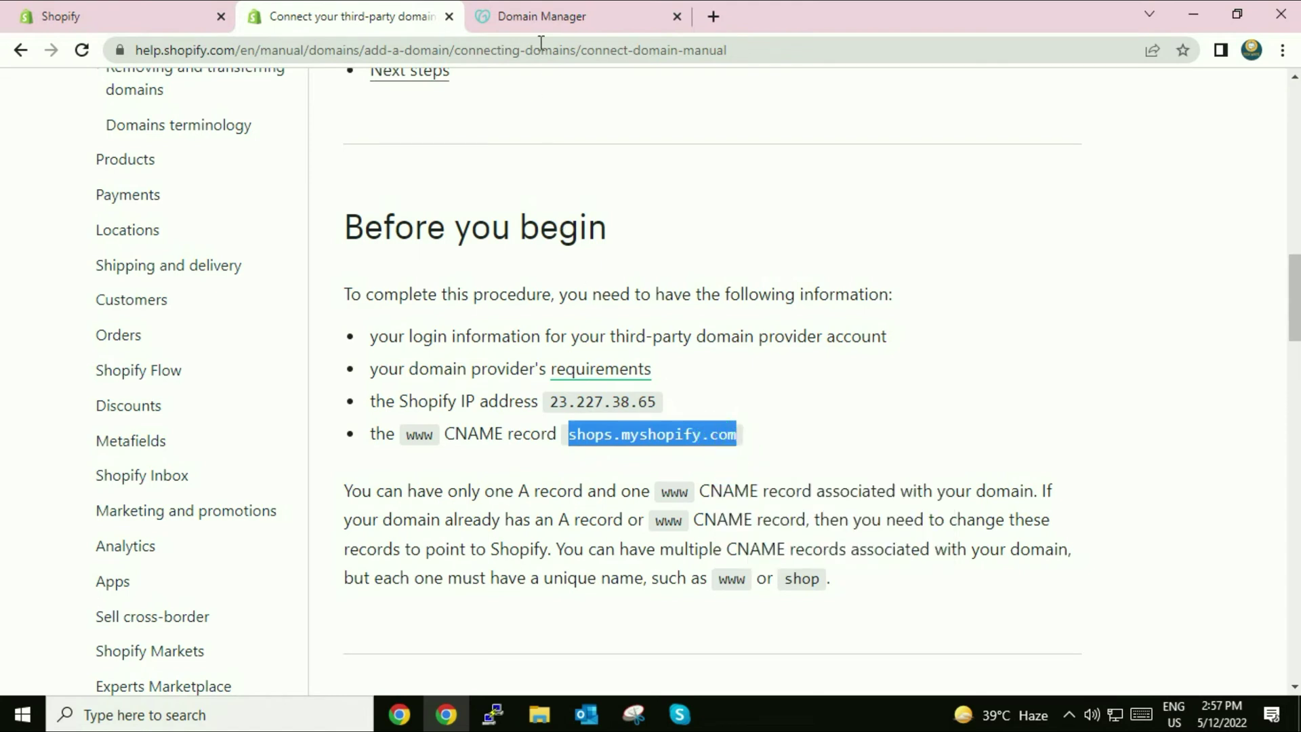
pyautogui.click(554, 14)
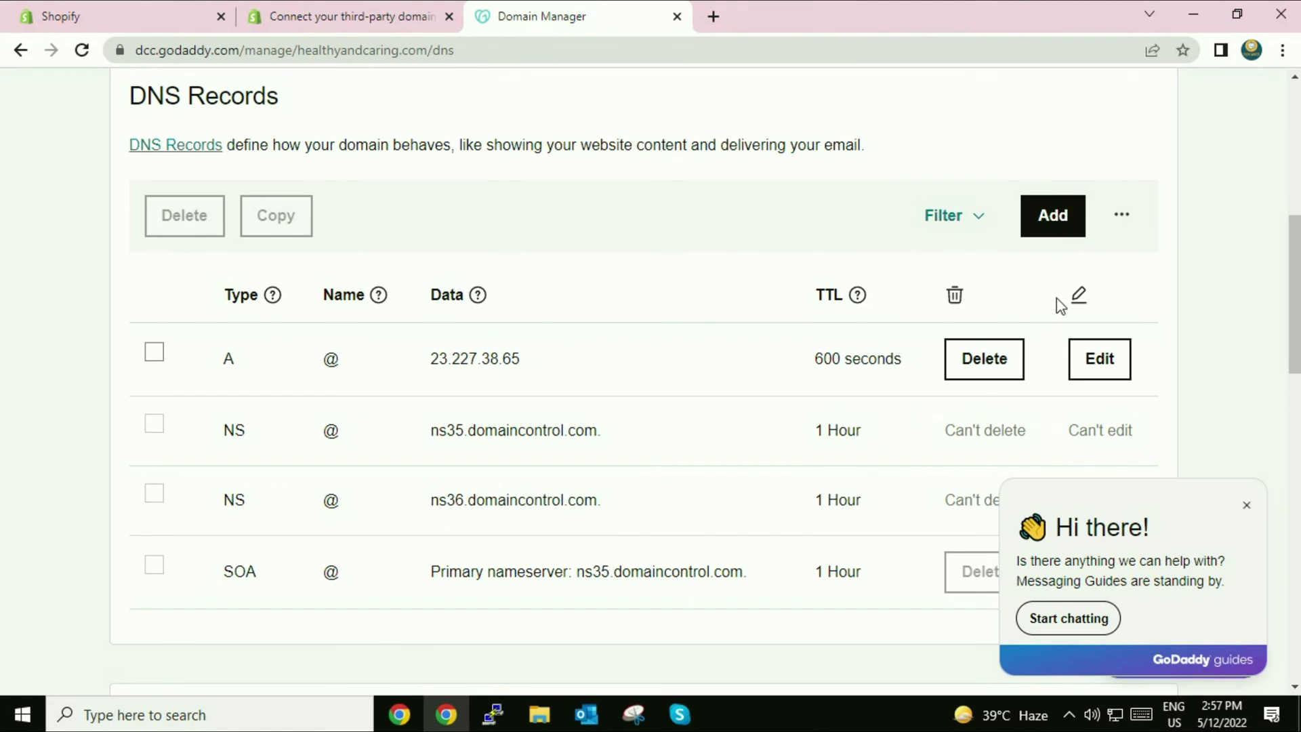
# - Add a new CNAME record with Name www and Value shops.myshopify.com
pyautogui.click(1058, 230)
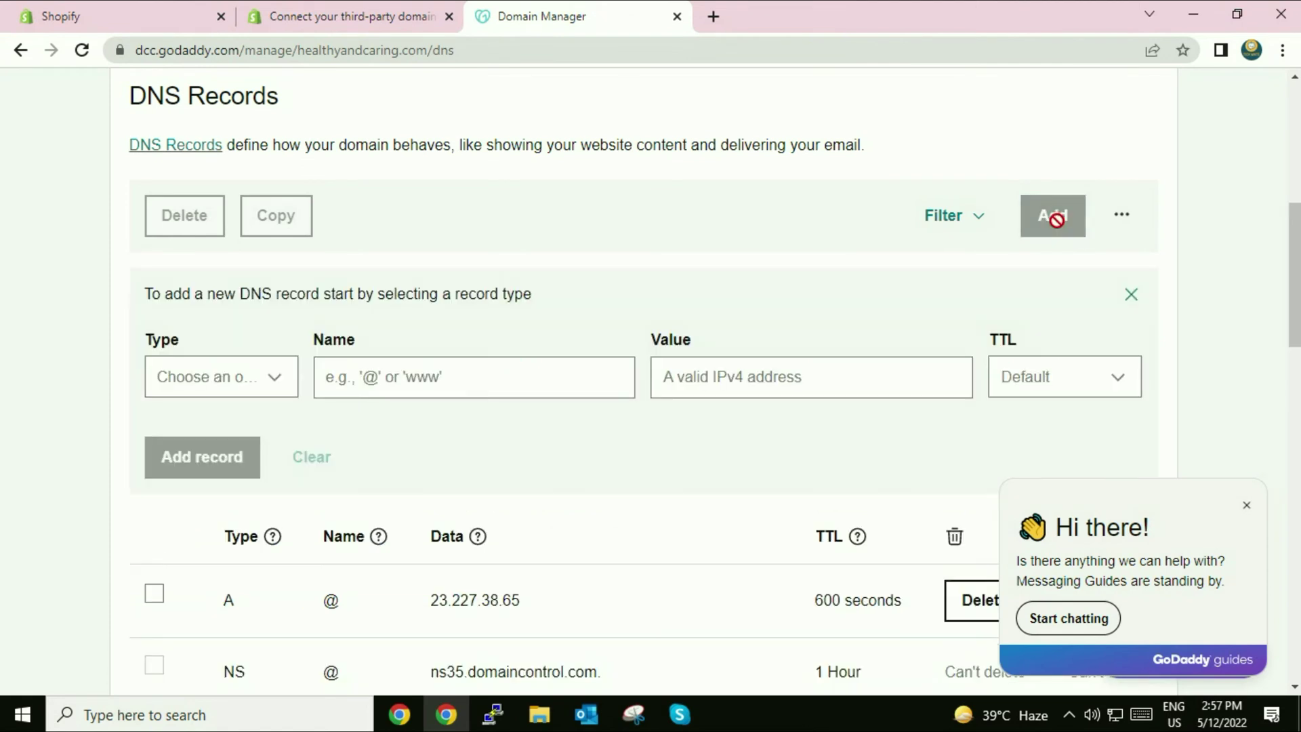
pyautogui.click(1247, 505)
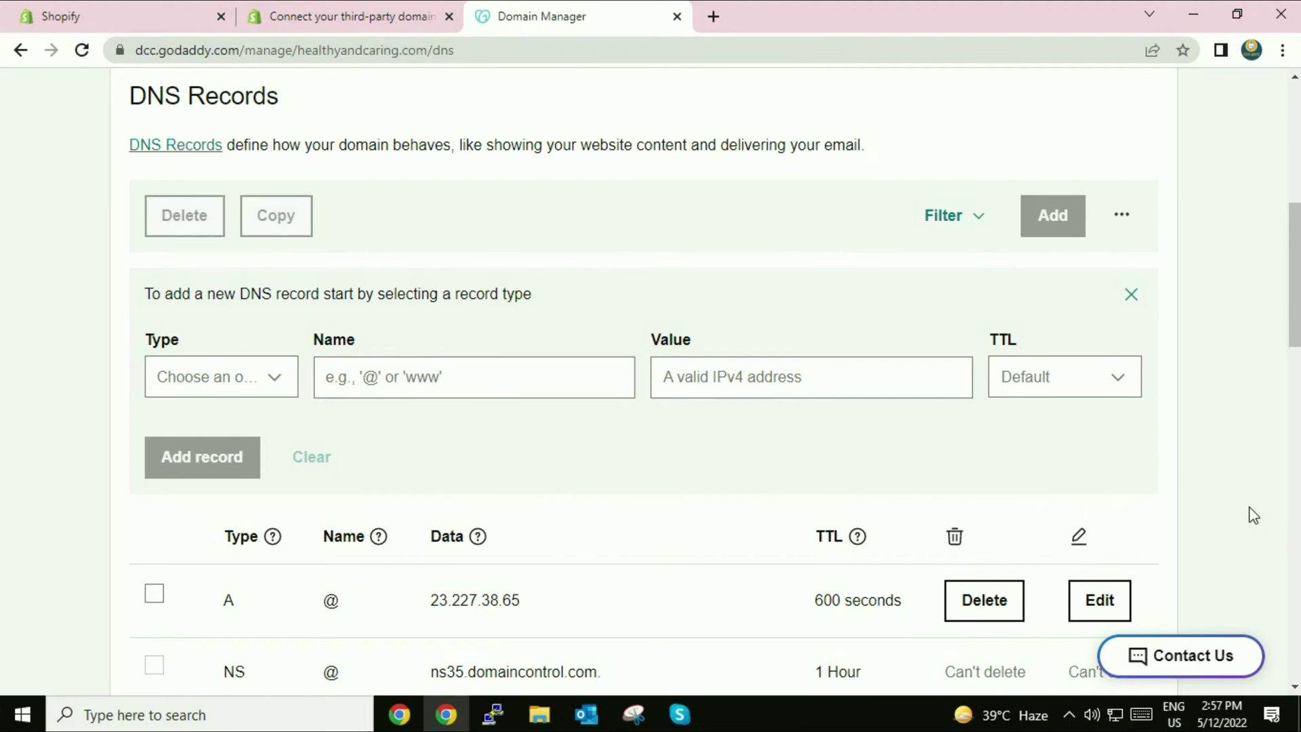
pyautogui.click(290, 377)
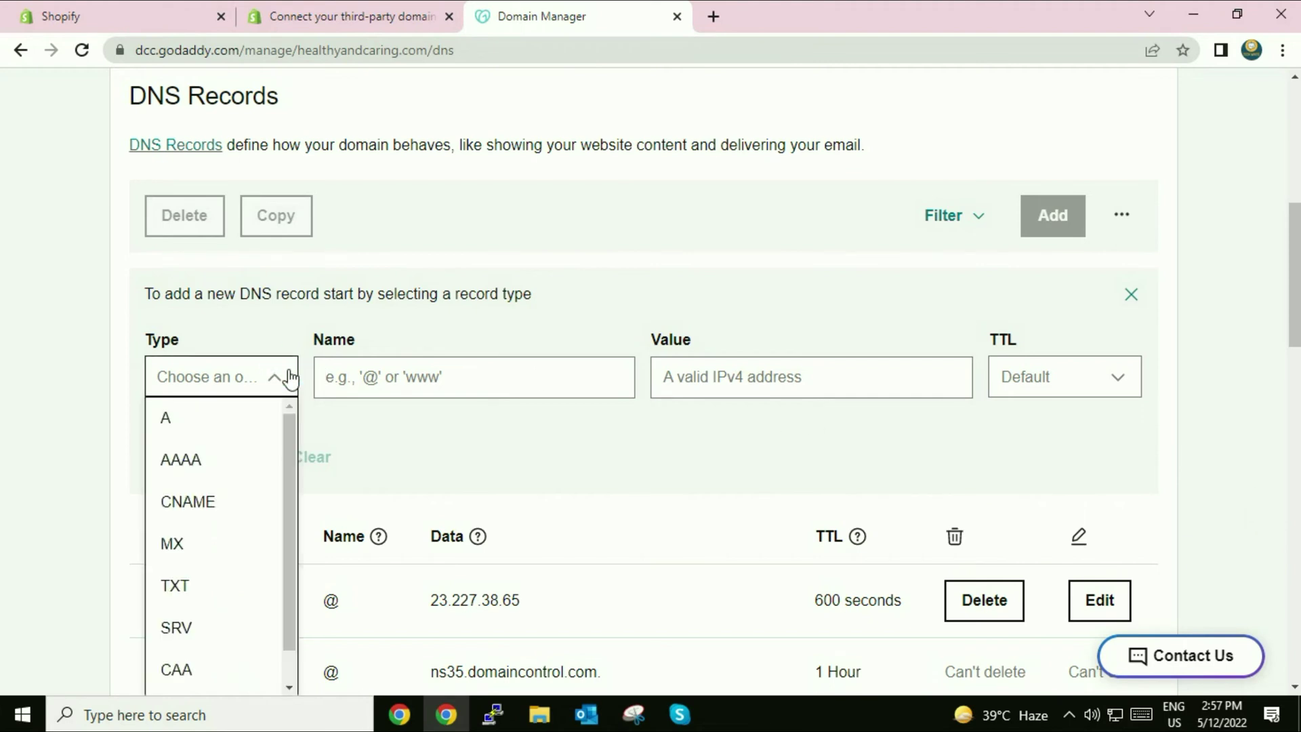
pyautogui.click(218, 503)
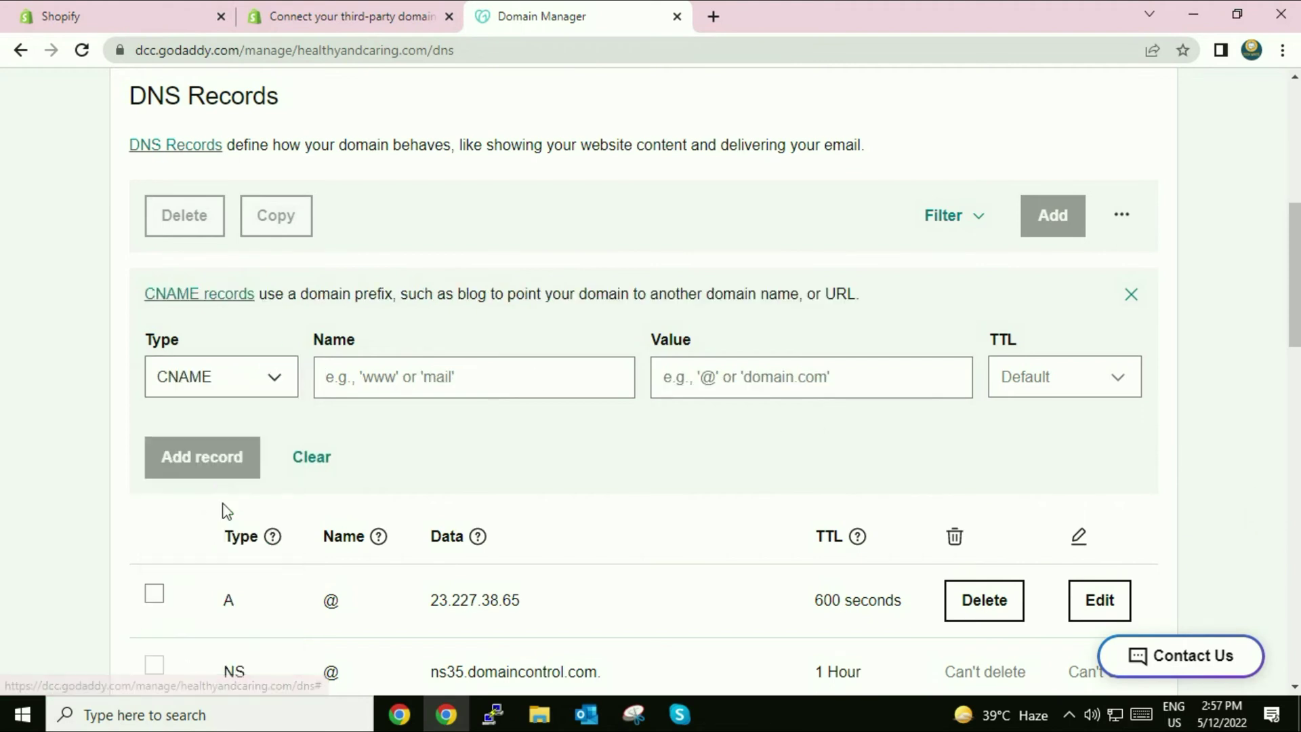
pyautogui.click(376, 382)
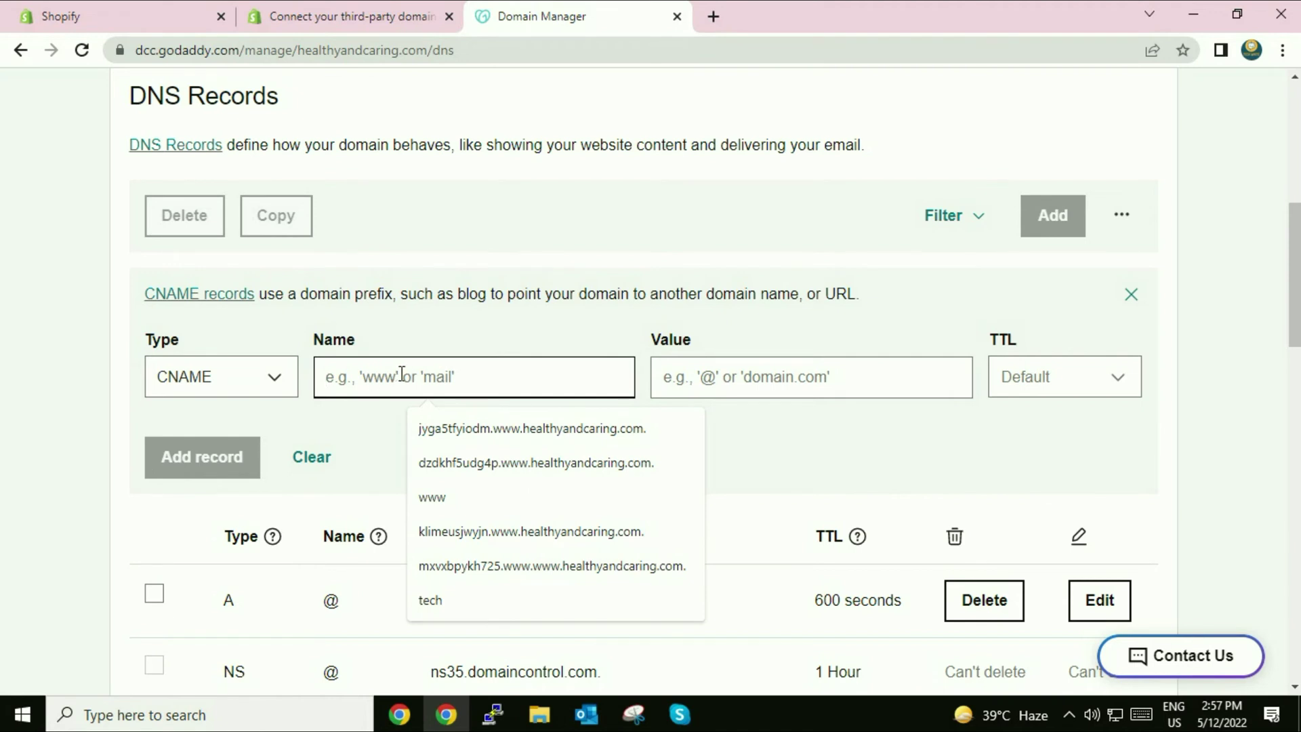
pyautogui.write('www')
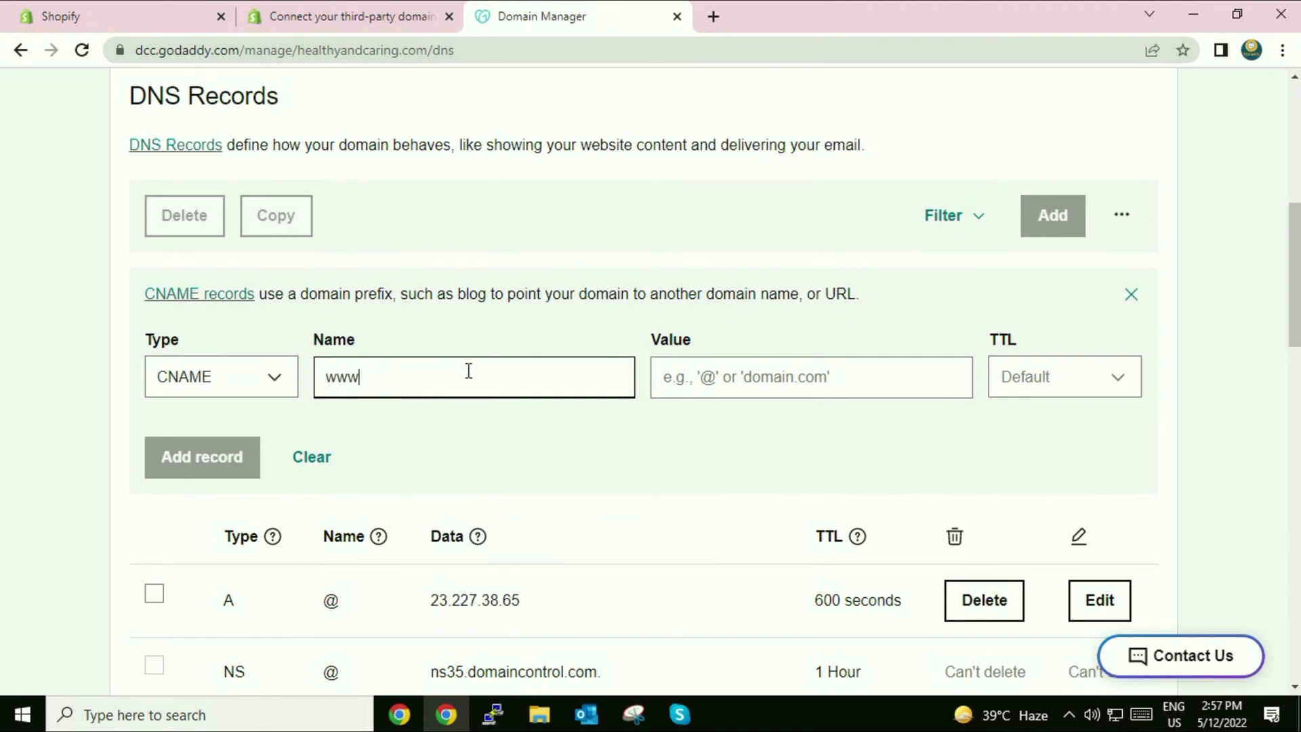
pyautogui.click(742, 381)
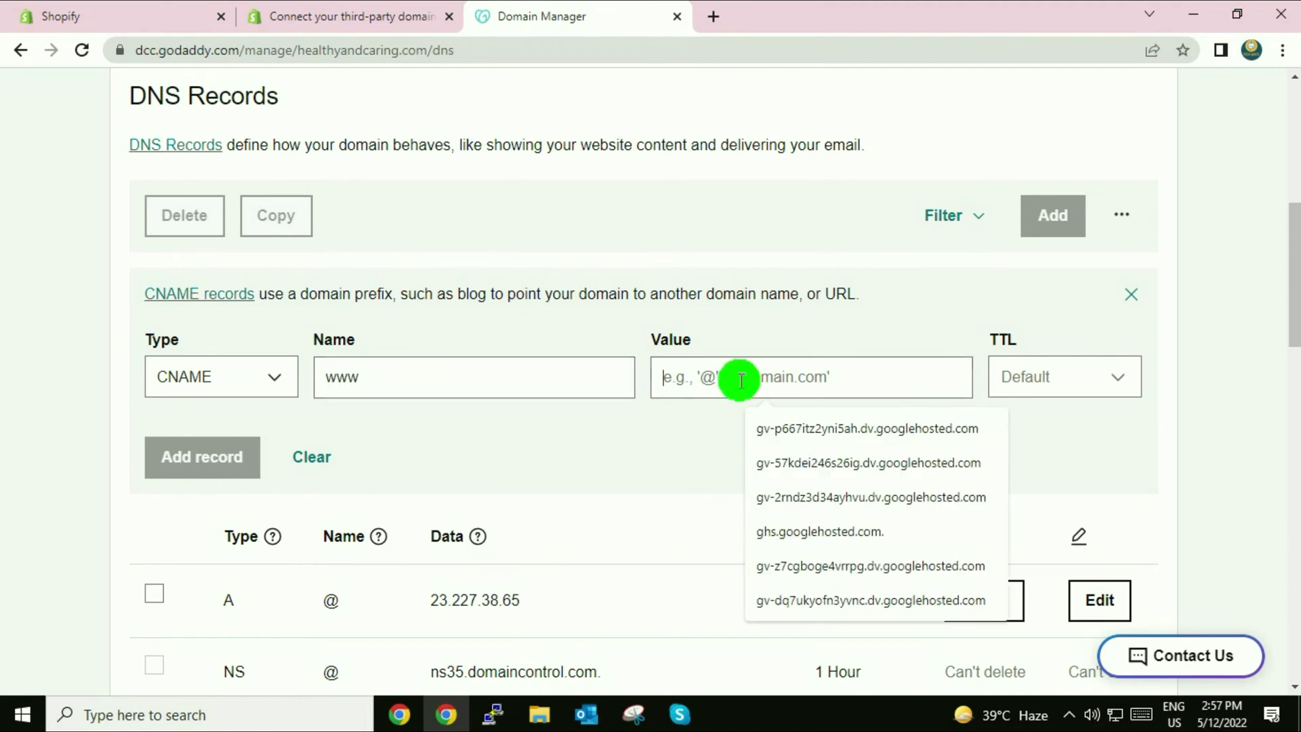
pyautogui.hotkey('ctrl', 'v')
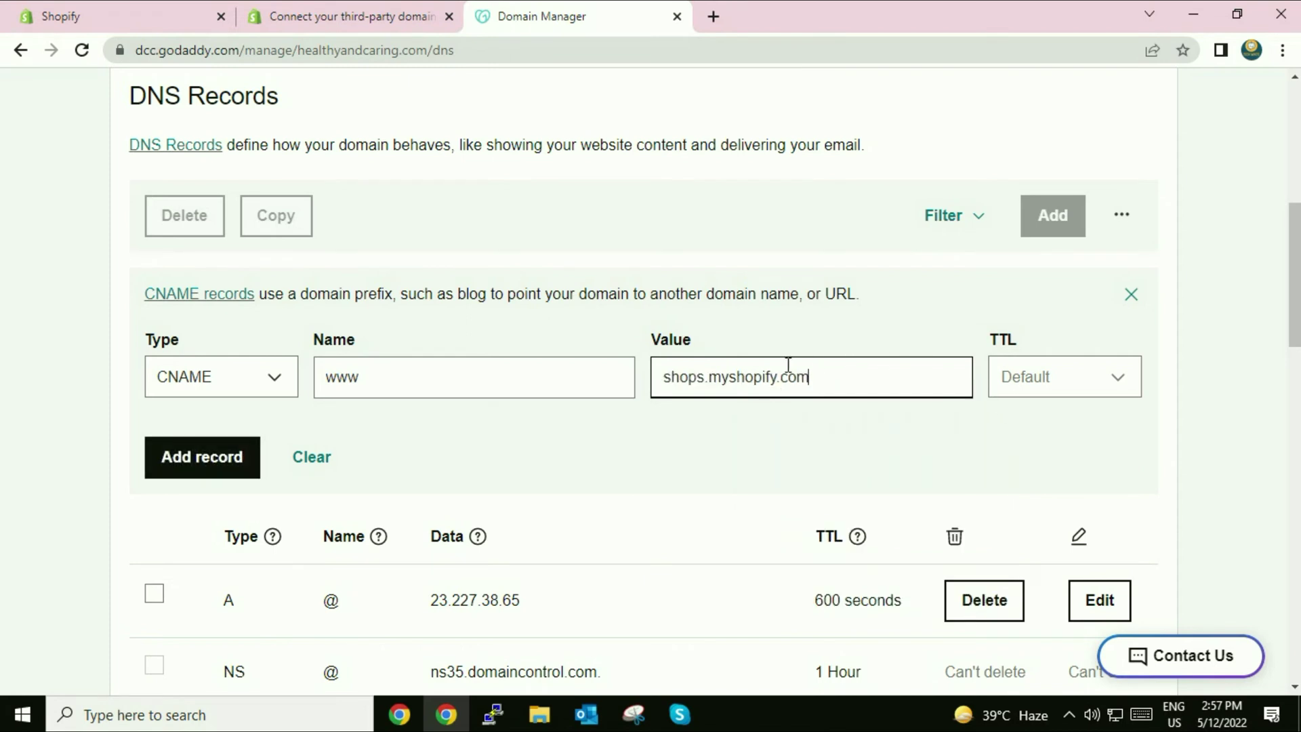
pyautogui.click(222, 469)
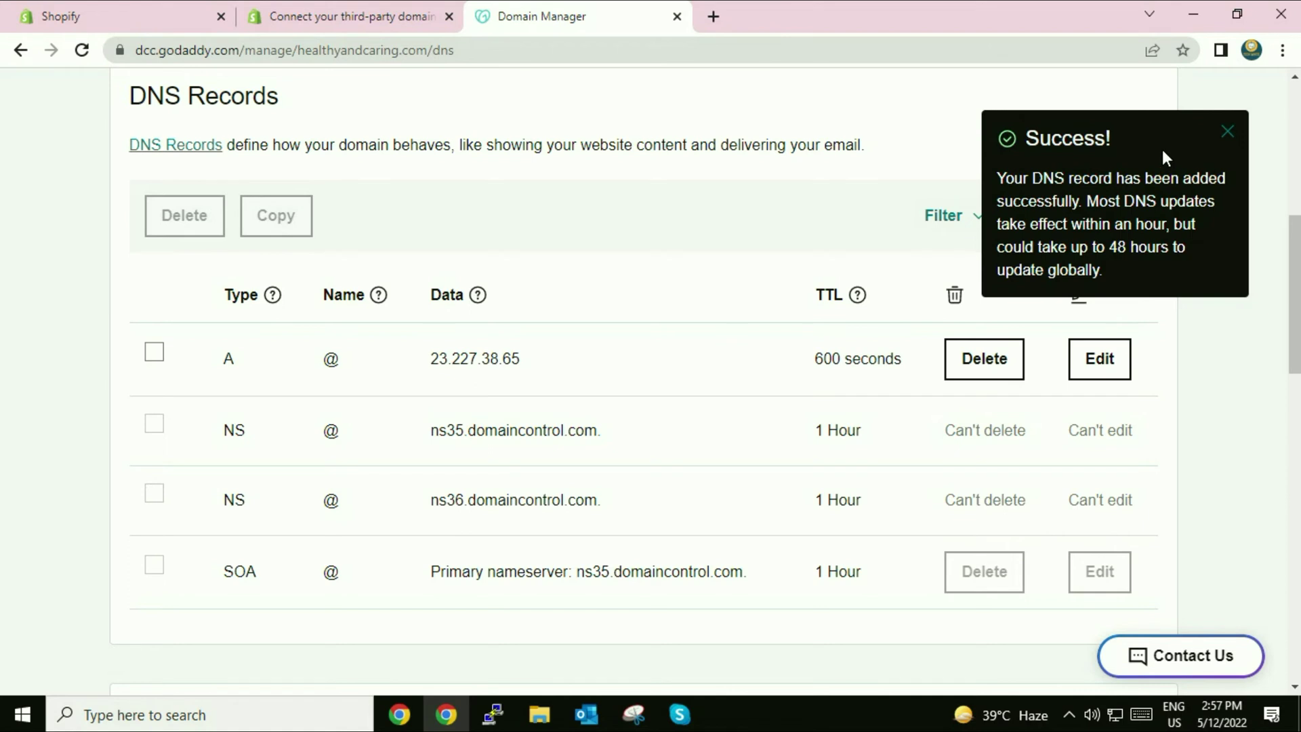
# - Reload the DNS list, check the A 23.227.38.65 and www CNAME rows, and return to the help tab
pyautogui.click(1229, 130)
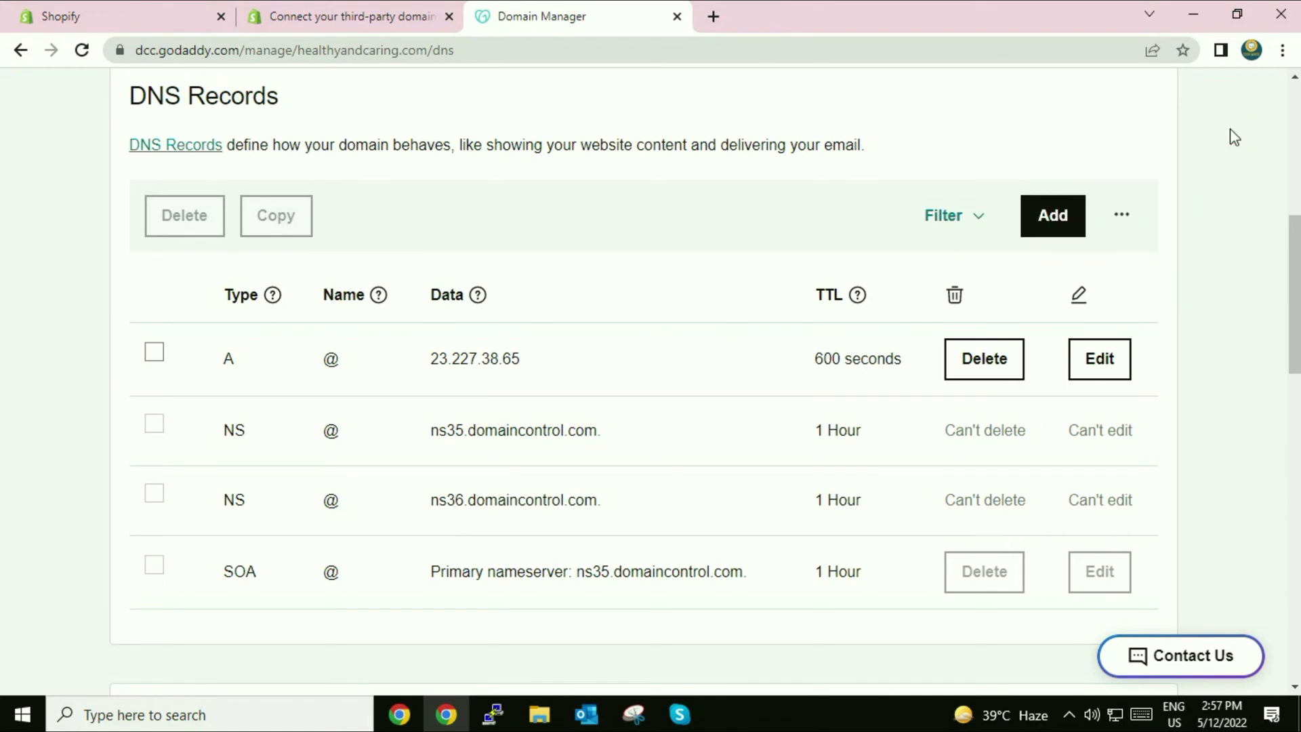
pyautogui.click(84, 57)
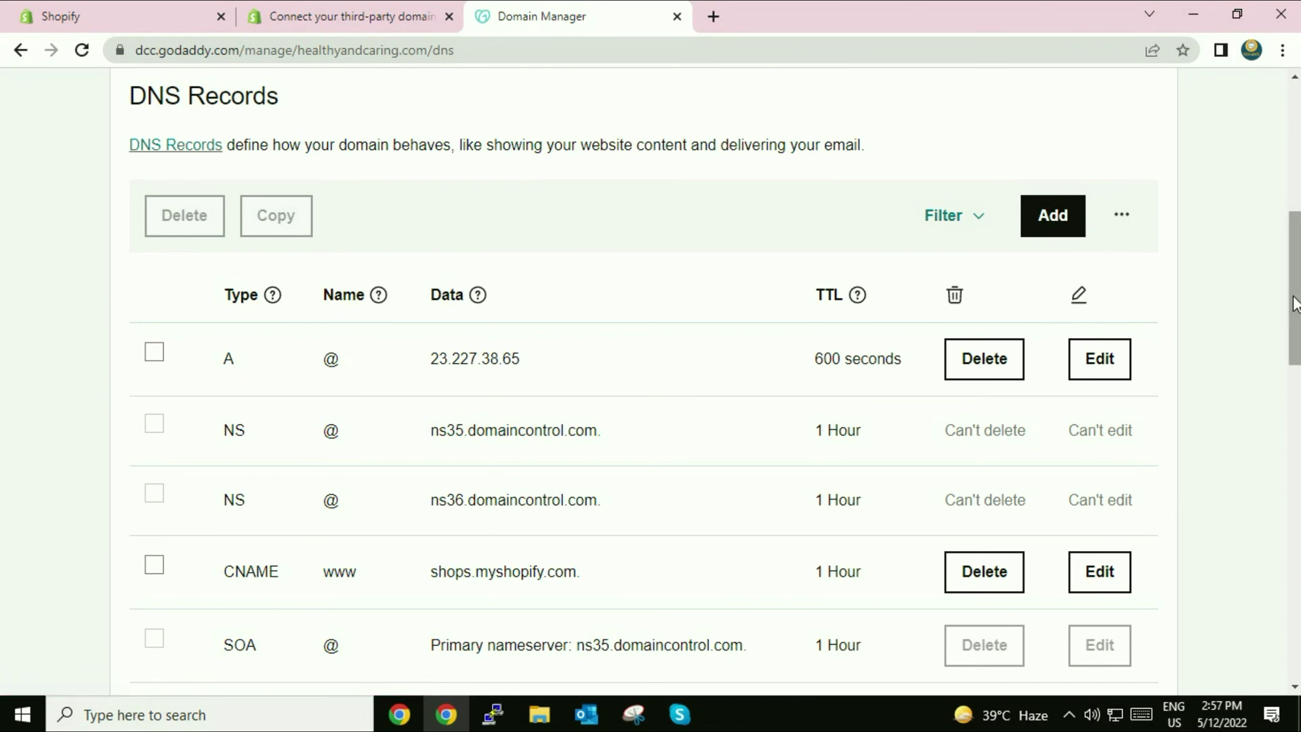
pyautogui.scroll(-3, 1295, 278)
pyautogui.scroll(1, 1295, 353)
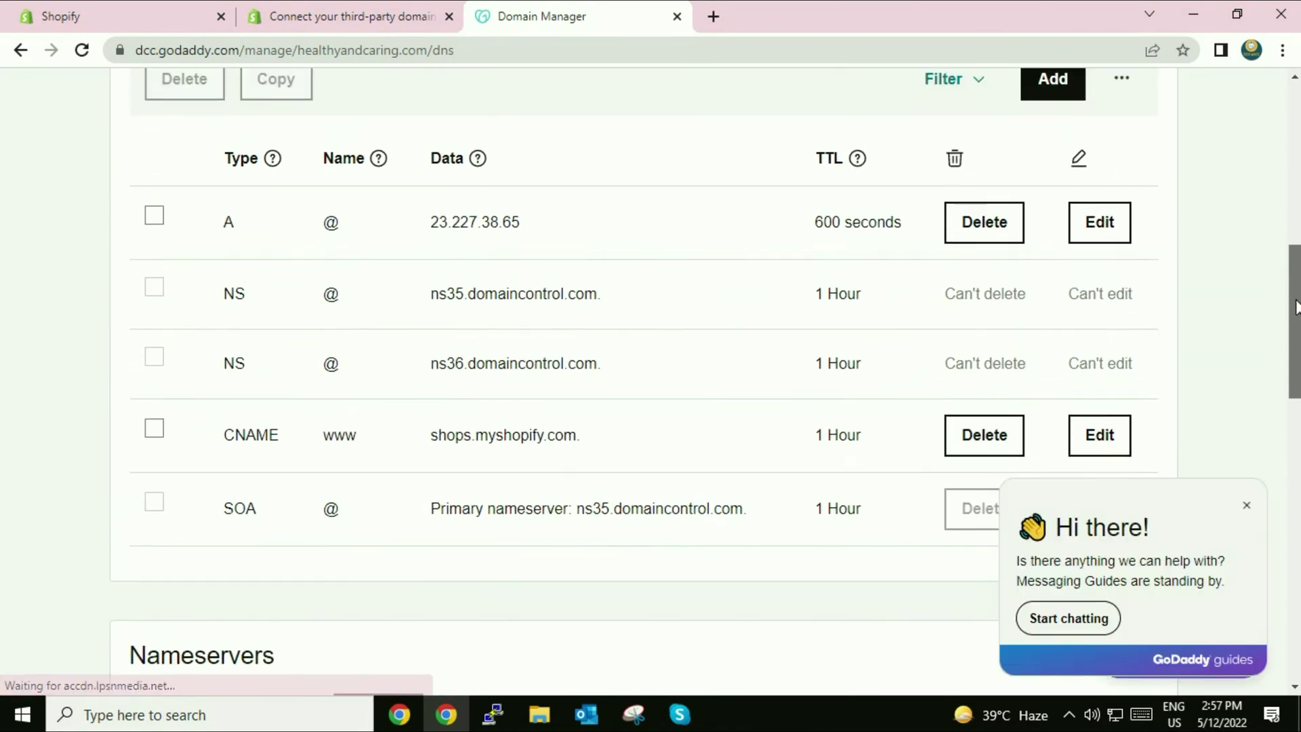
pyautogui.click(1247, 505)
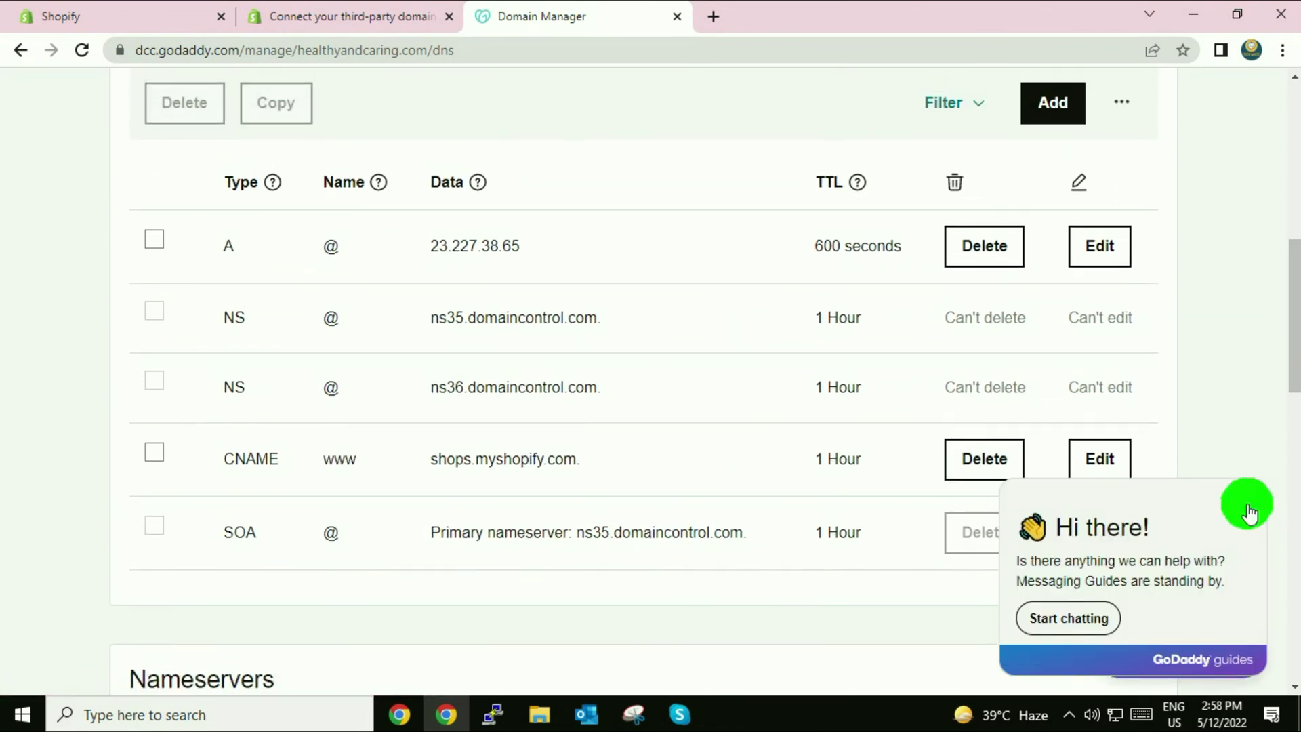
pyautogui.moveTo(224, 251); pyautogui.dragTo(526, 251)
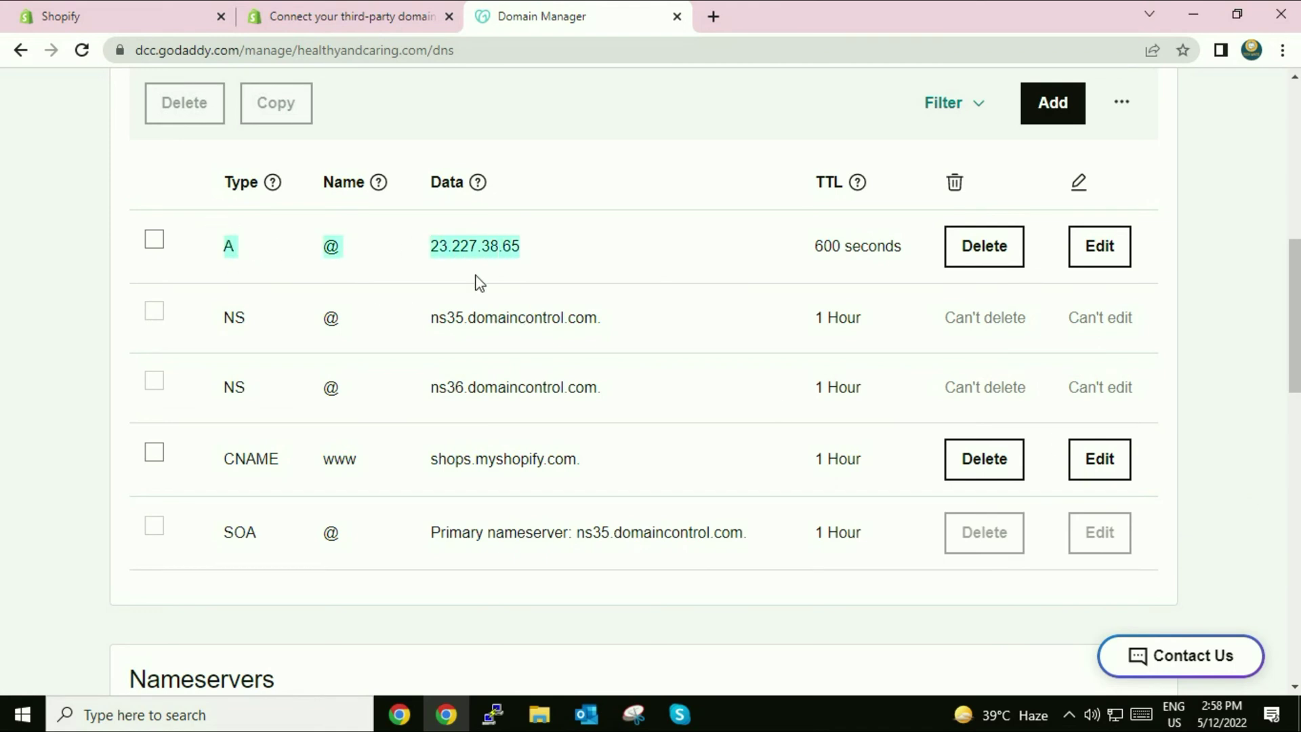
pyautogui.moveTo(229, 462); pyautogui.dragTo(544, 465)
pyautogui.click(590, 469)
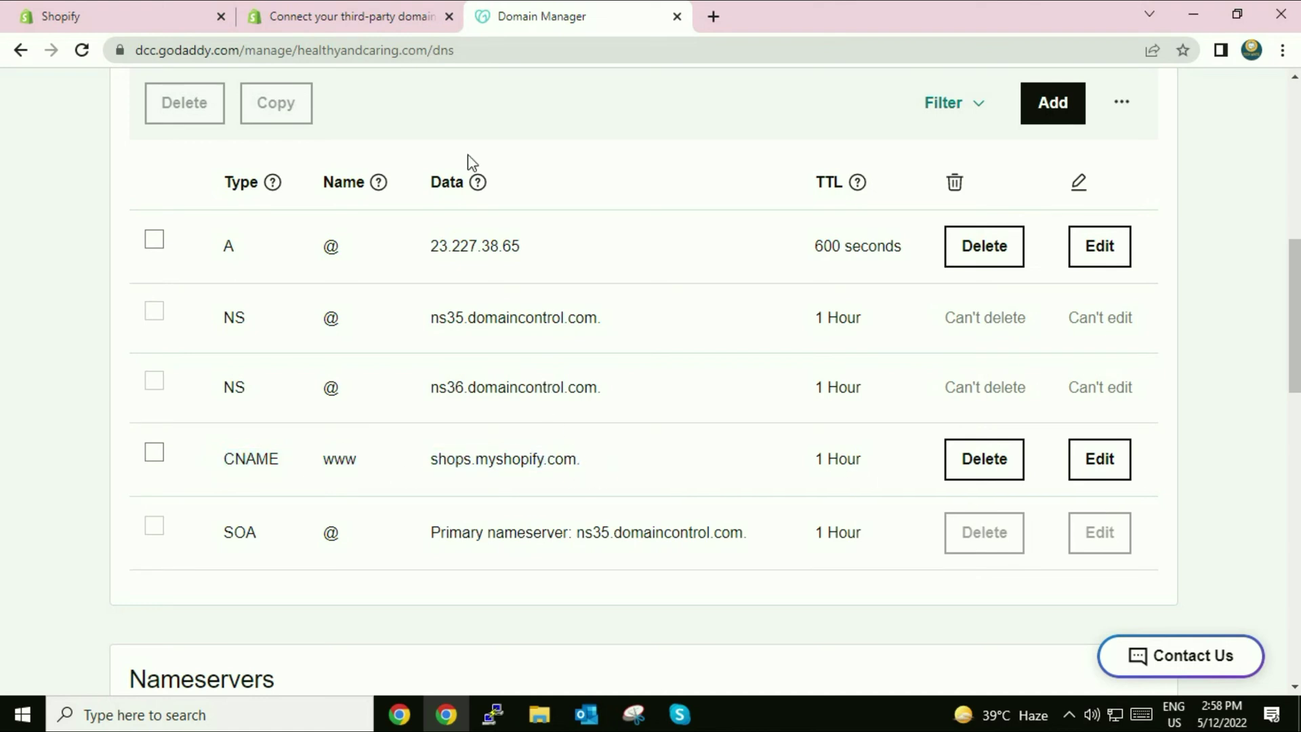
pyautogui.click(362, 20)
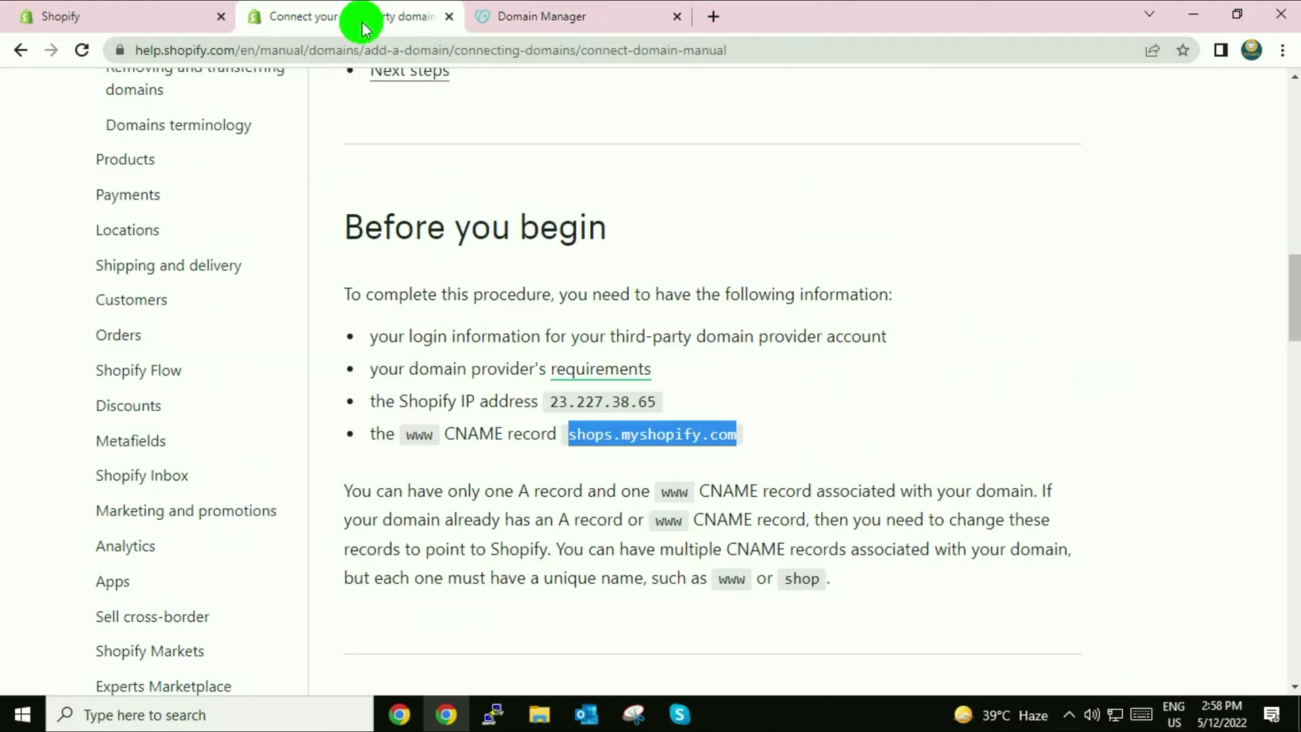
# - Close the help article and run Verify connection for healthyandcaring.com in Shopify
pyautogui.click(449, 17)
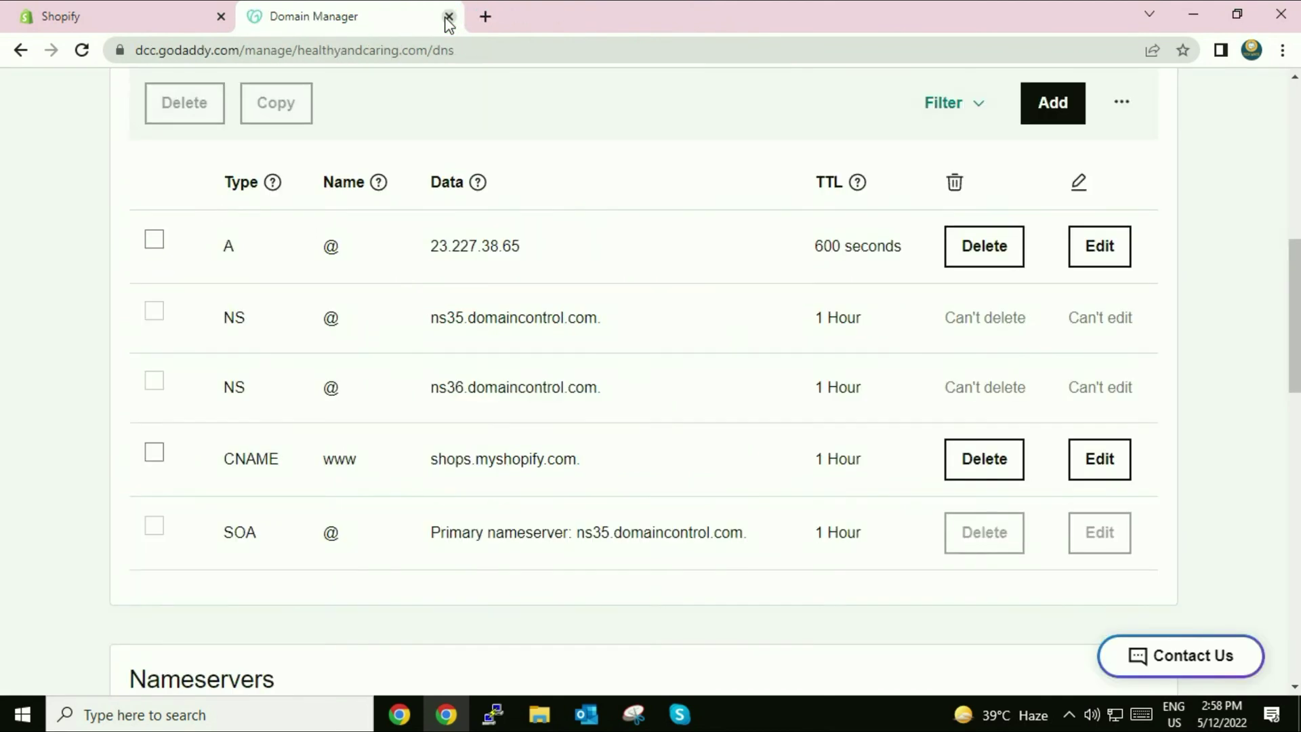
pyautogui.click(137, 17)
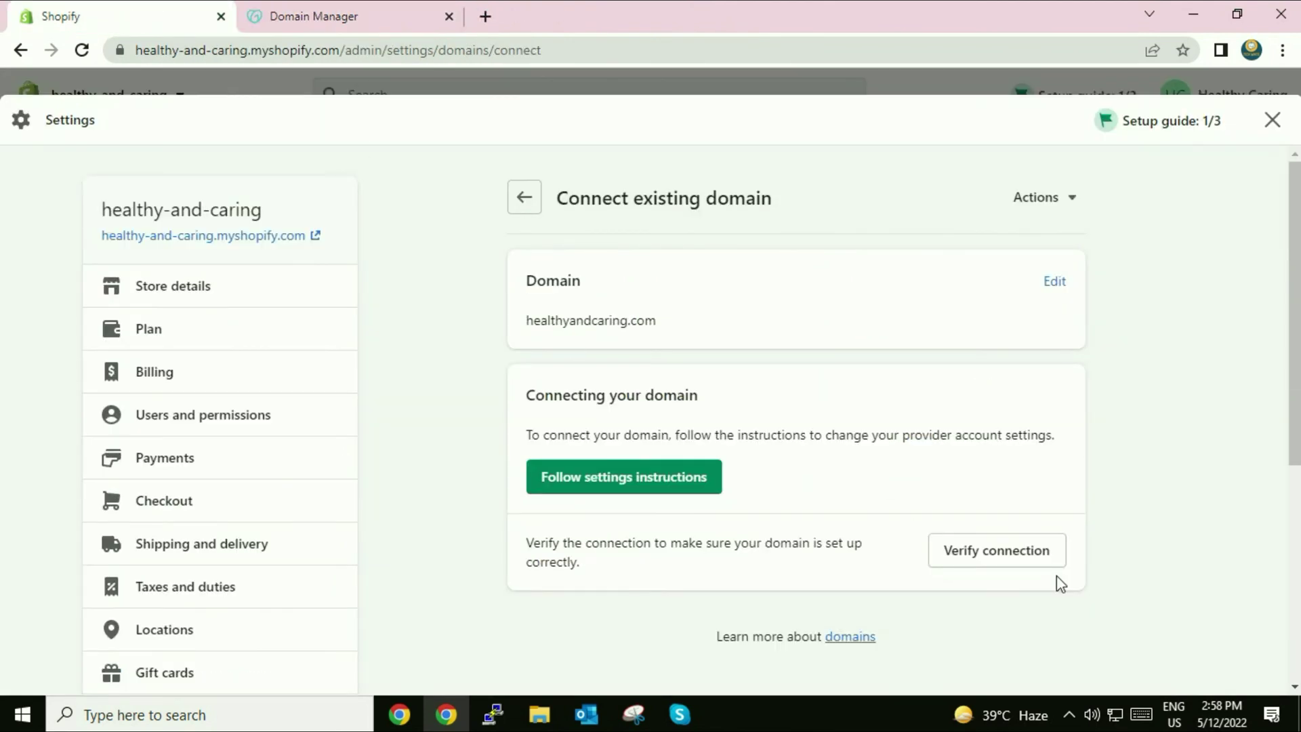
pyautogui.click(1015, 561)
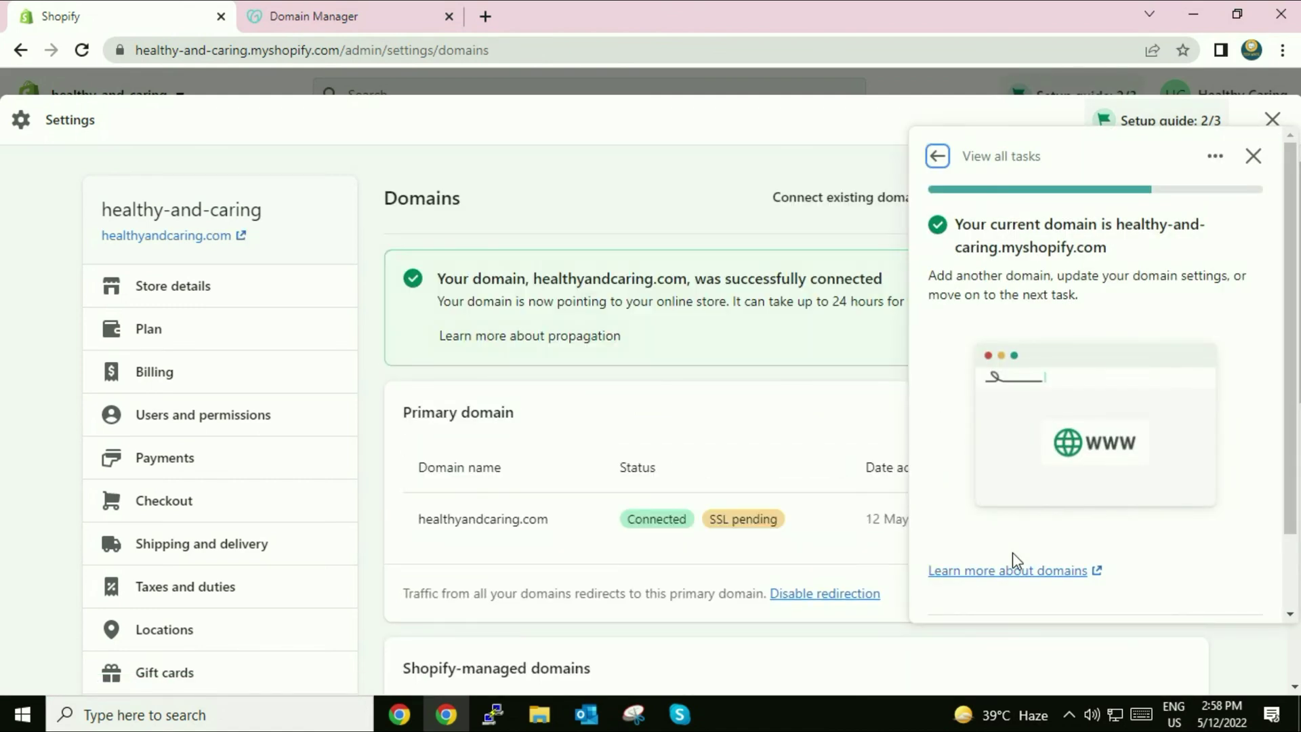
# - Check the successfully connected message in Domains and bring up Change primary domain
pyautogui.click(1254, 156)
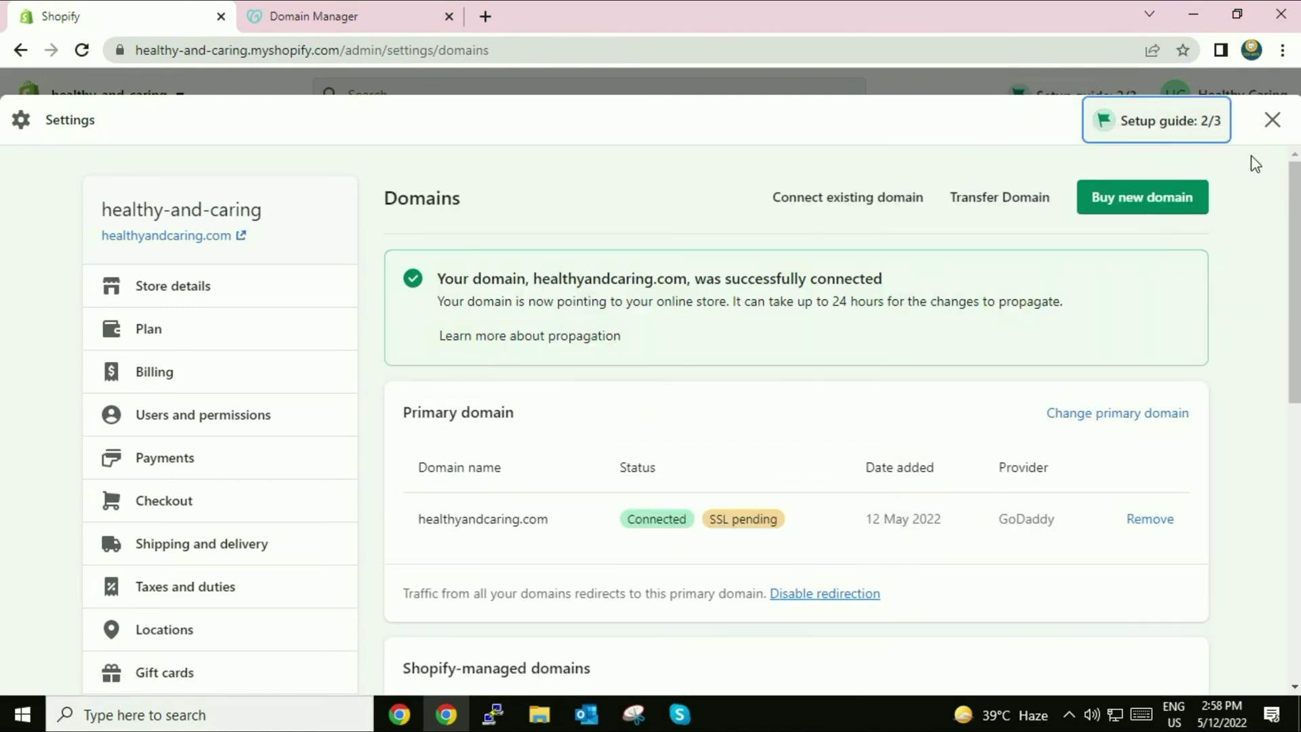
pyautogui.moveTo(440, 279); pyautogui.dragTo(929, 283)
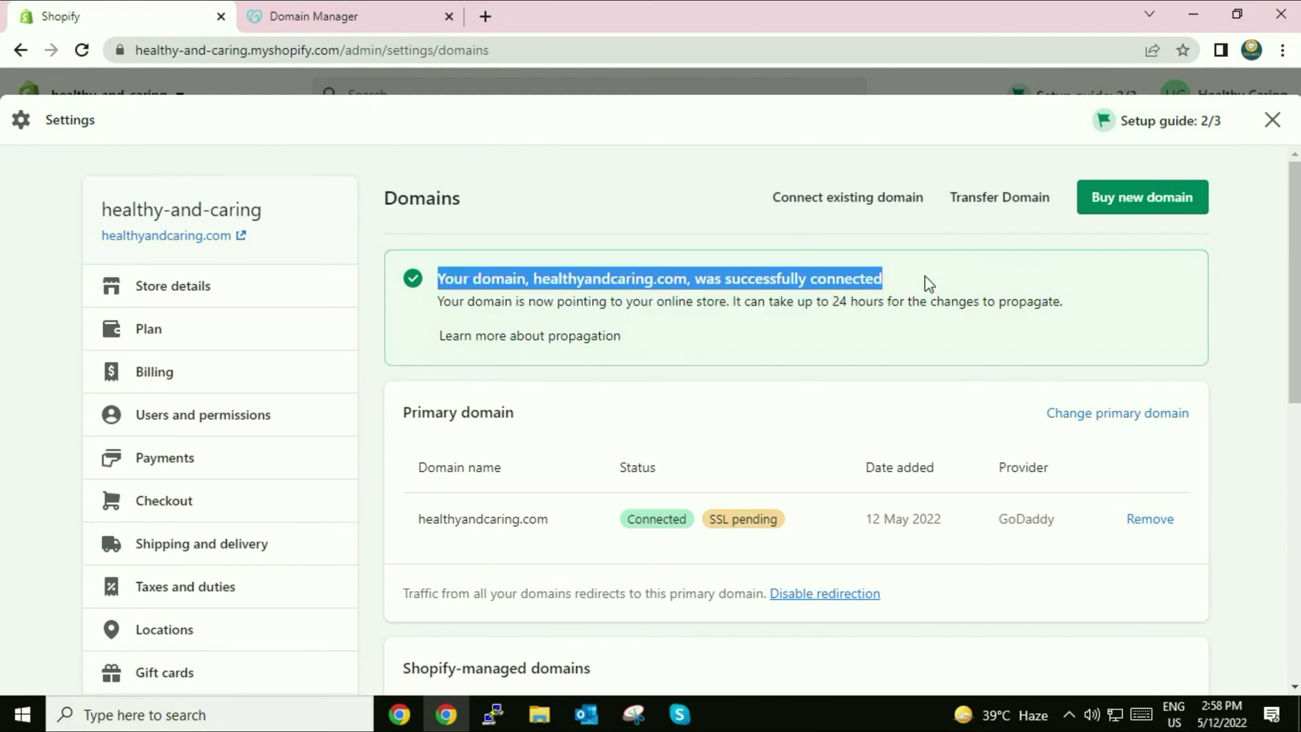
pyautogui.click(929, 283)
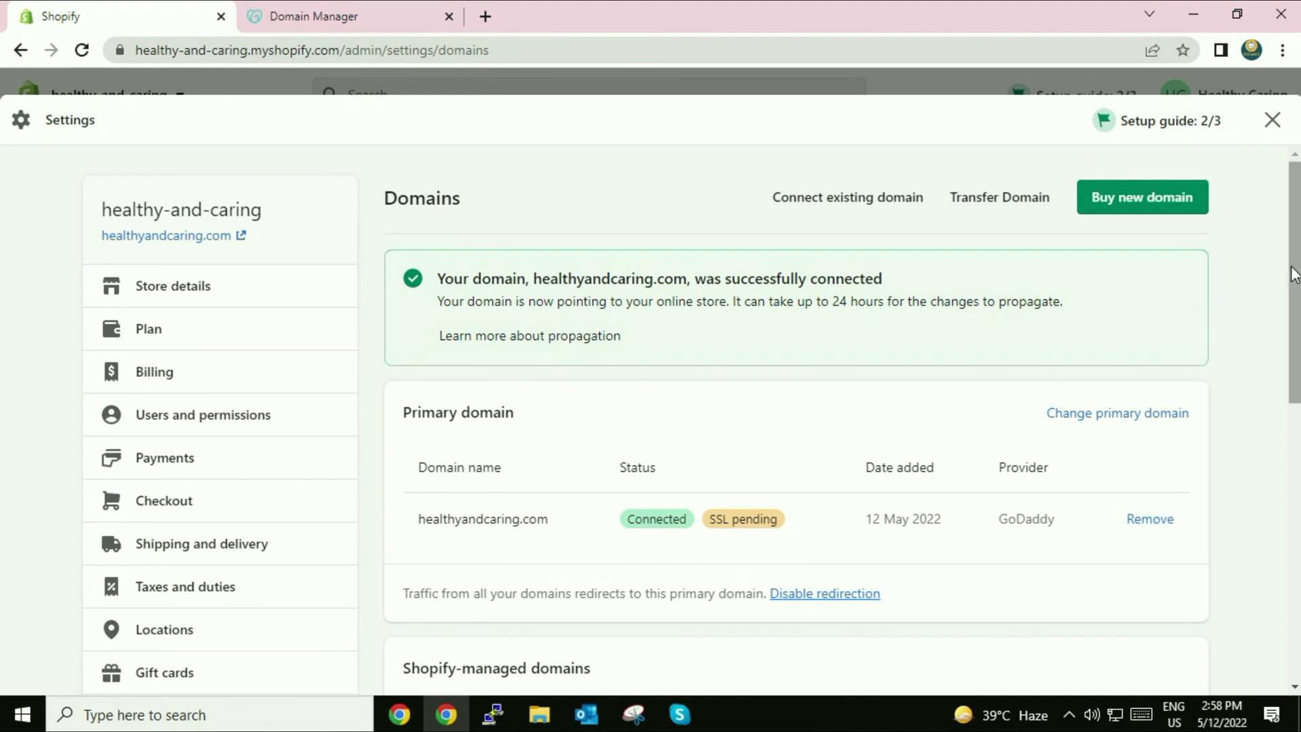
pyautogui.moveTo(1296, 275); pyautogui.dragTo(1297, 337)
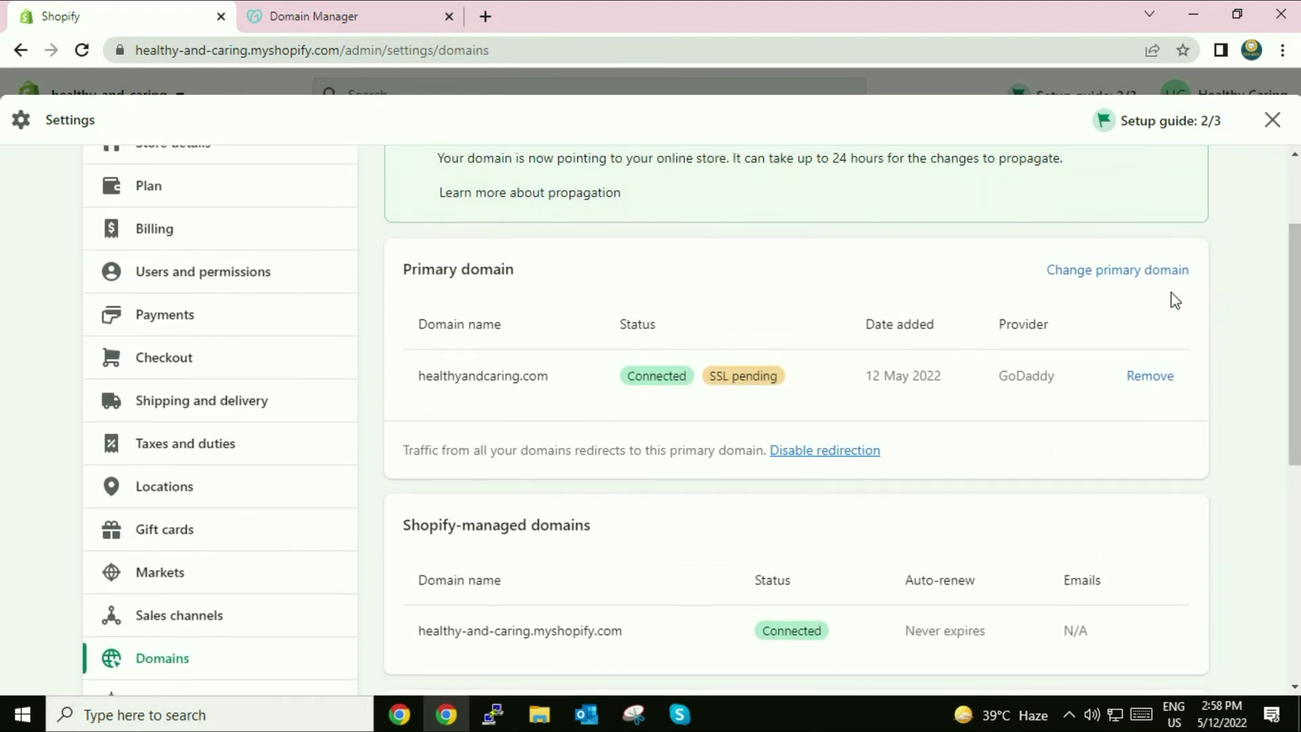
pyautogui.click(1125, 273)
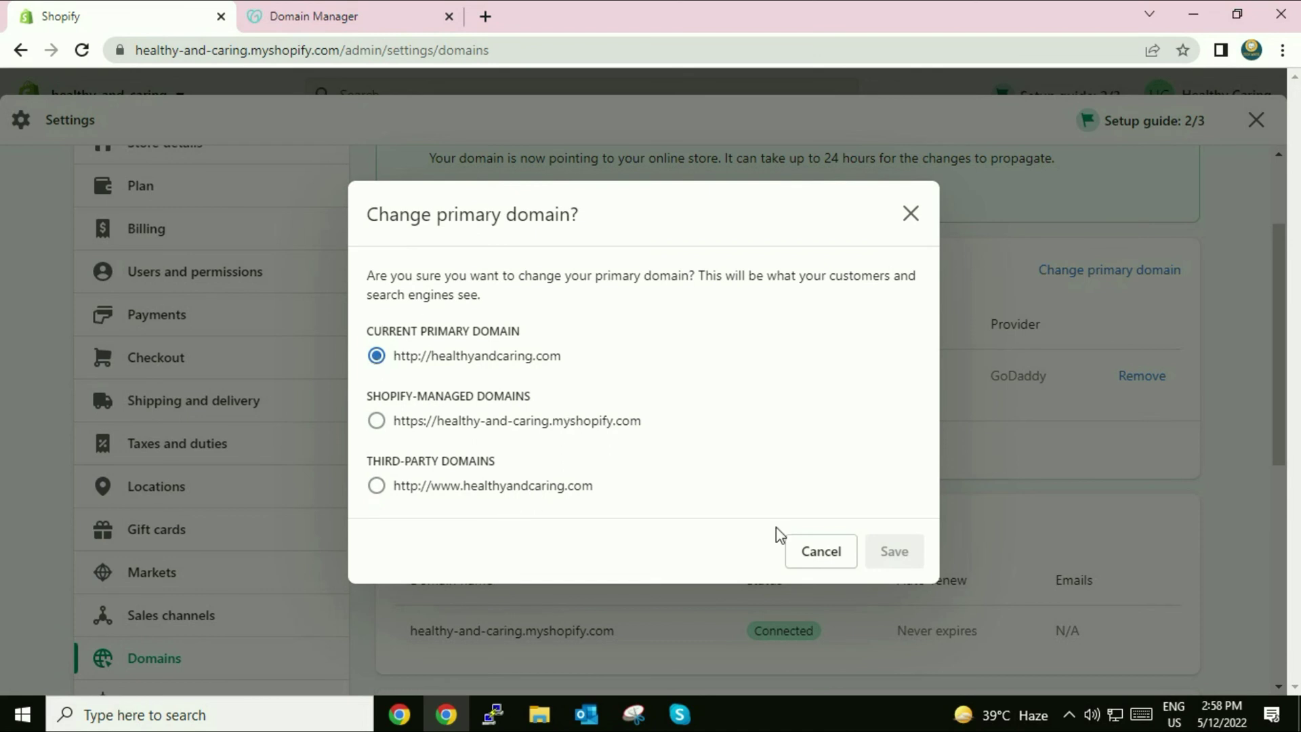
# - Leave the primary domain unchanged and confirm both domains show Connected under Third-party domains
pyautogui.click(911, 214)
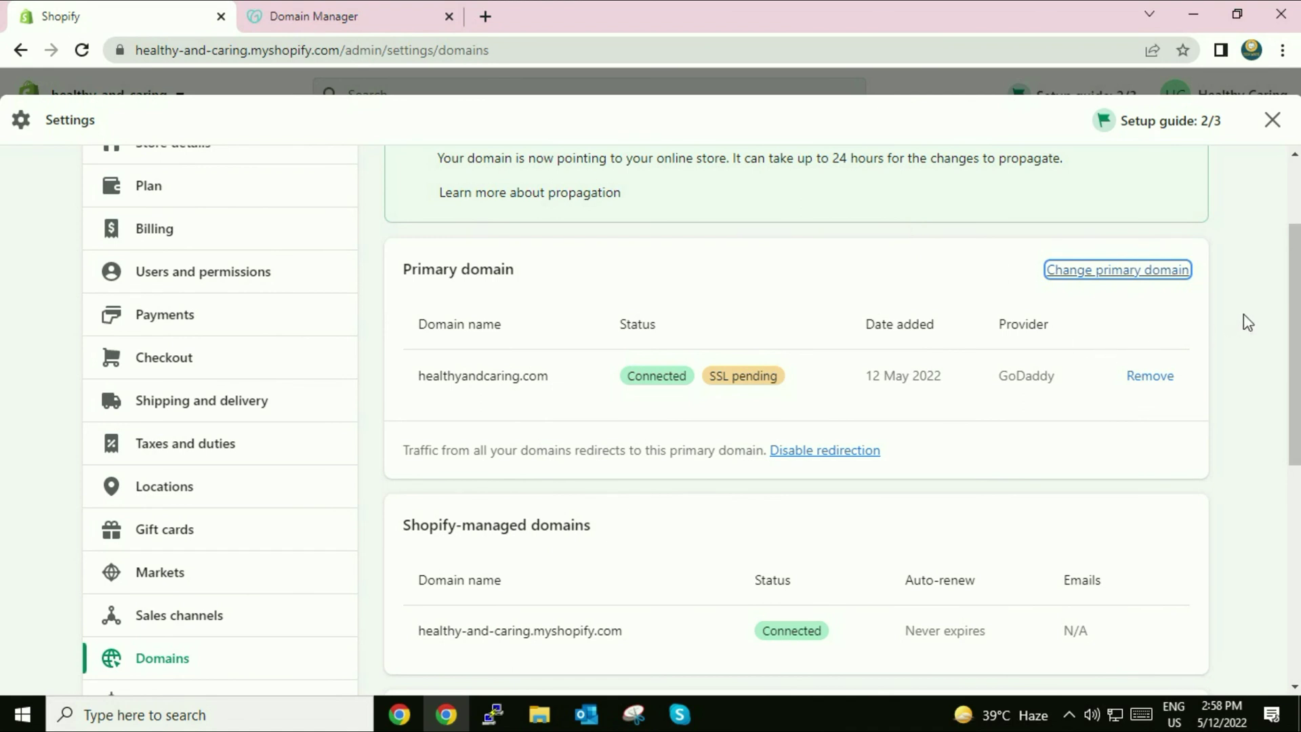
pyautogui.scroll(-3, 1284, 324)
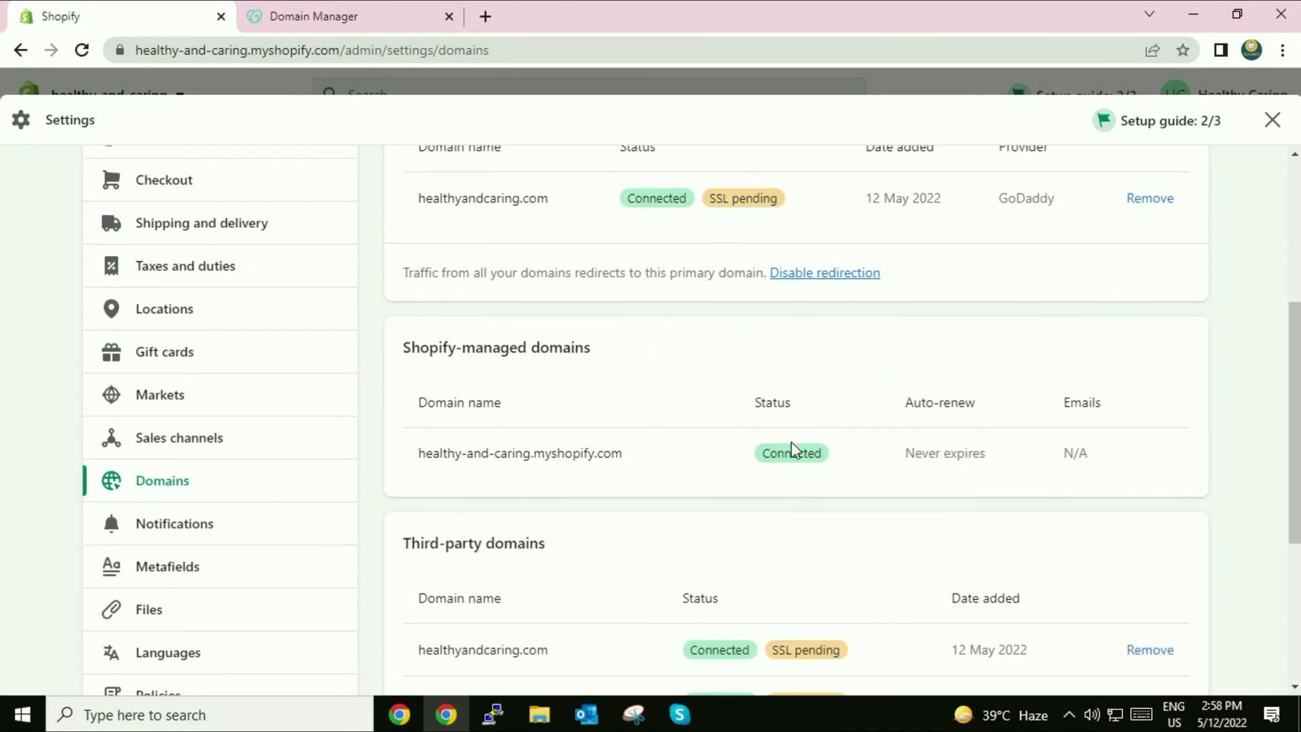
pyautogui.moveTo(776, 454); pyautogui.dragTo(825, 458)
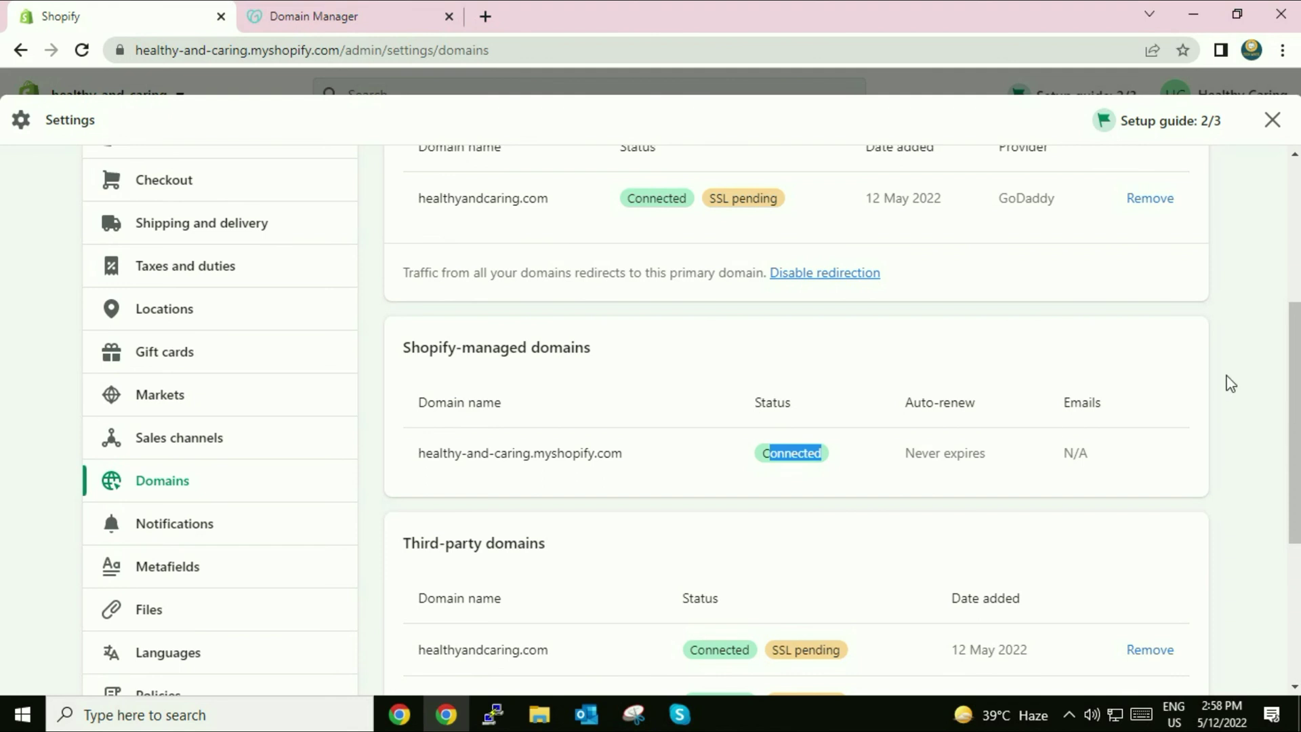
pyautogui.scroll(-5, 1294, 420)
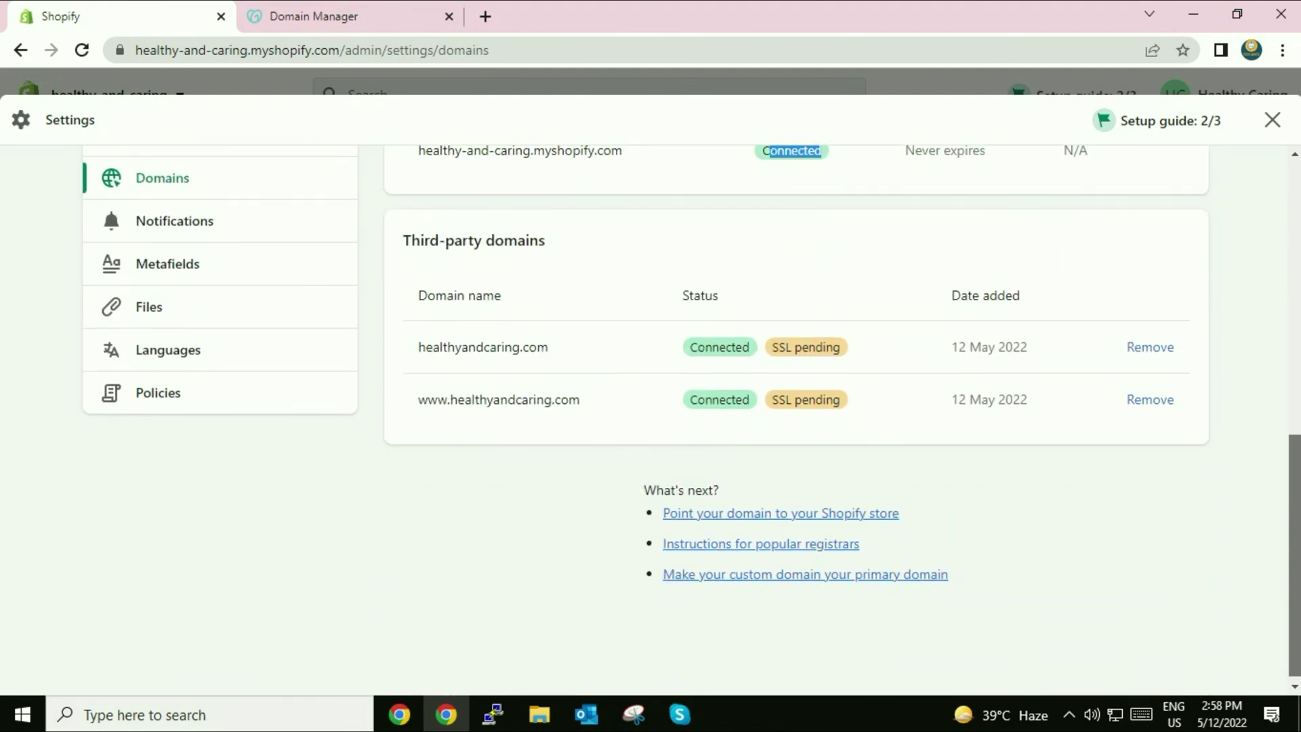
pyautogui.click(714, 366)
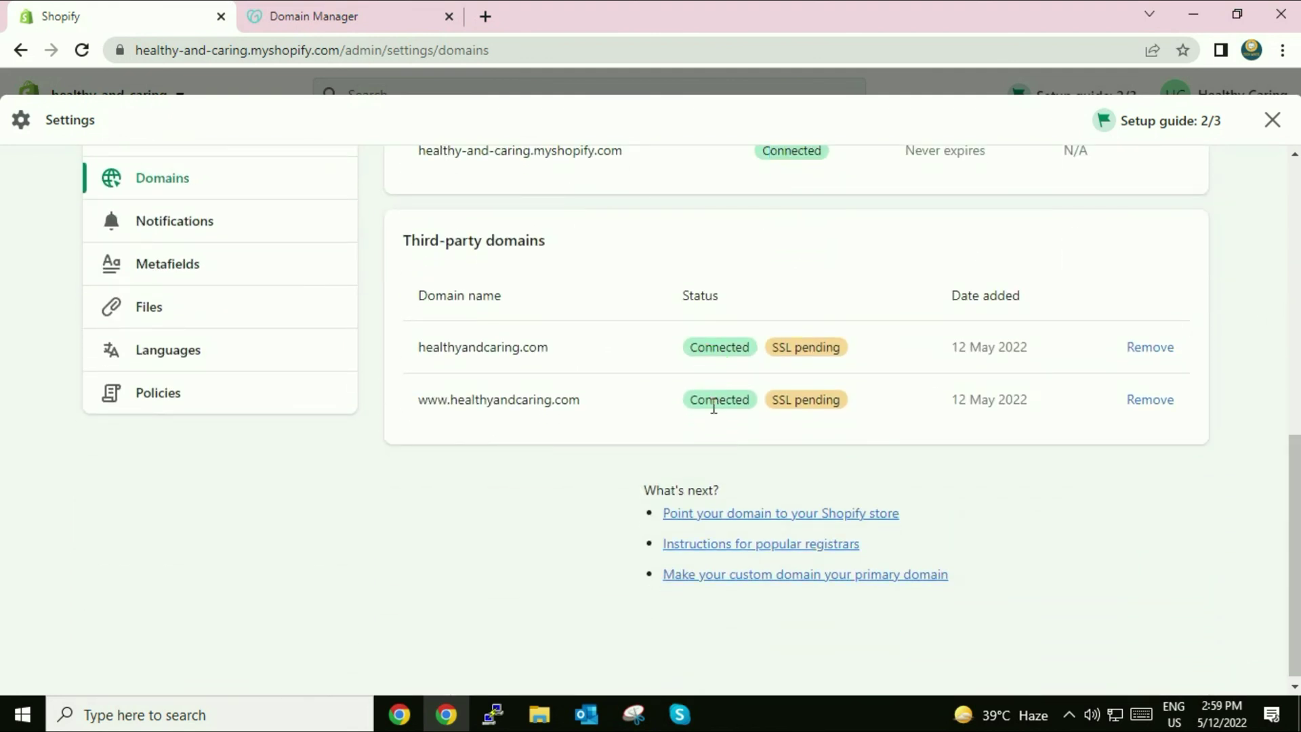
# - Copy the primary domain name healthyandcaring.com
pyautogui.scroll(6, 1295, 312)
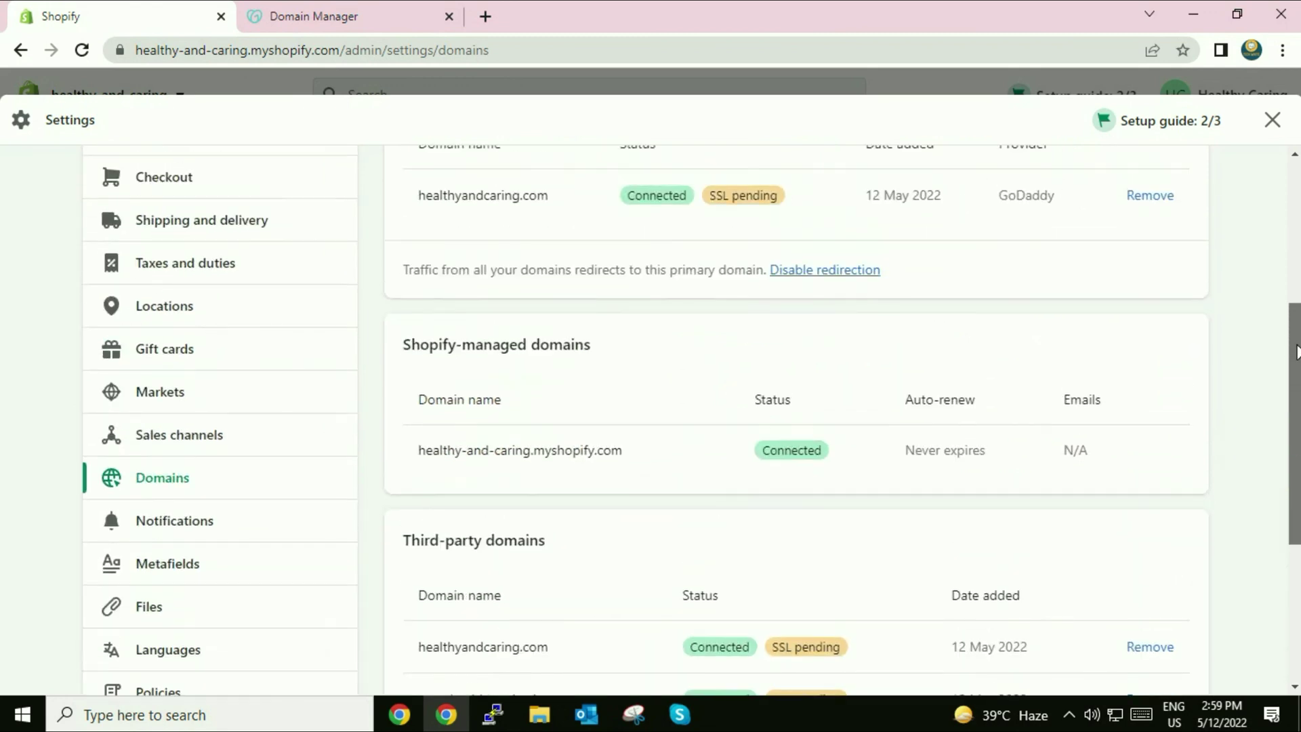
pyautogui.moveTo(1296, 312); pyautogui.dragTo(1287, 215)
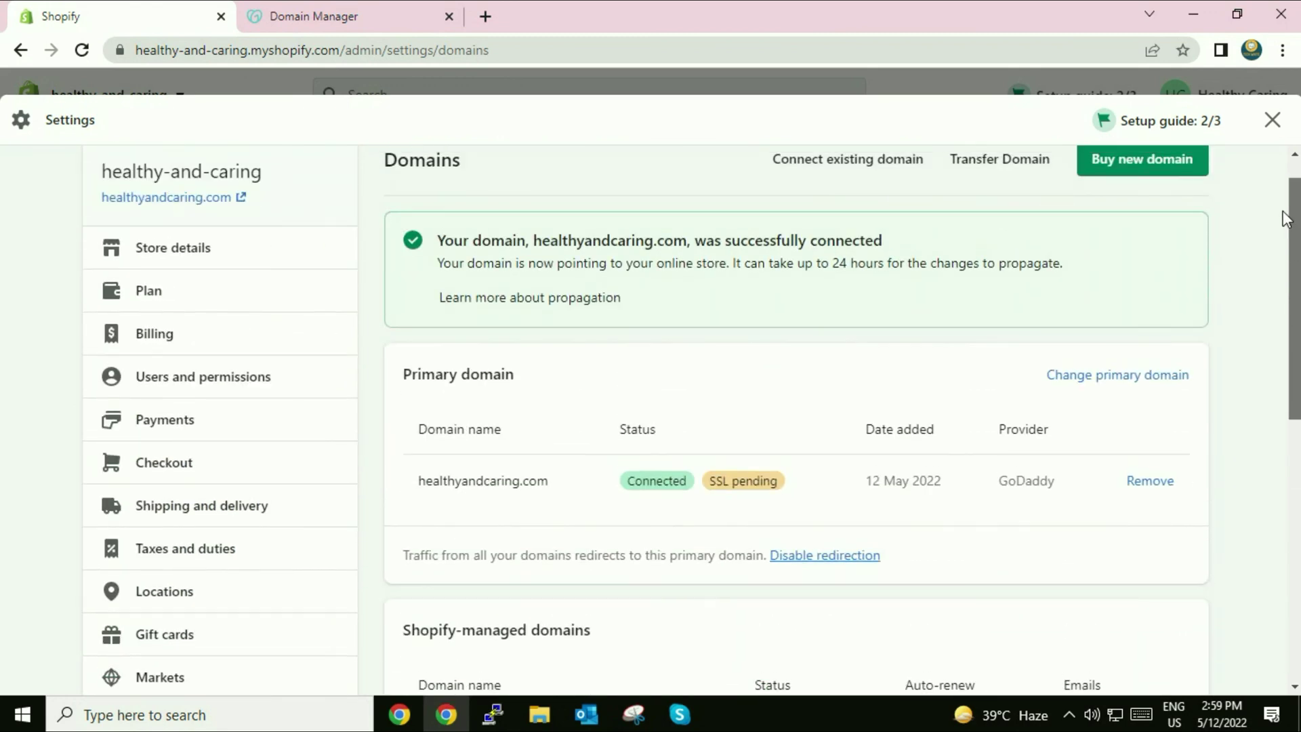
pyautogui.moveTo(420, 510); pyautogui.dragTo(552, 500)
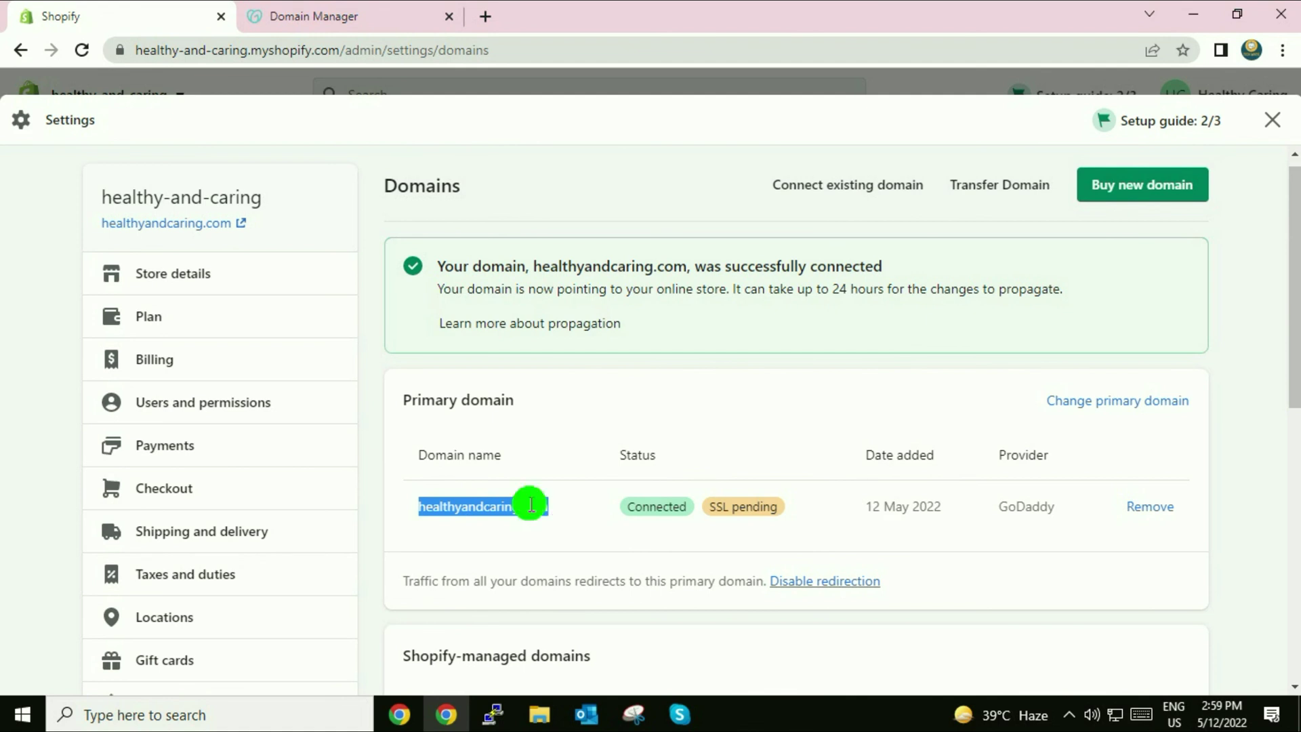
pyautogui.rightClick(531, 505)
pyautogui.click(554, 516)
# - Load healthyandcaring.com in a new browser tab to check that the store's Opening soon page appears
pyautogui.click(490, 15)
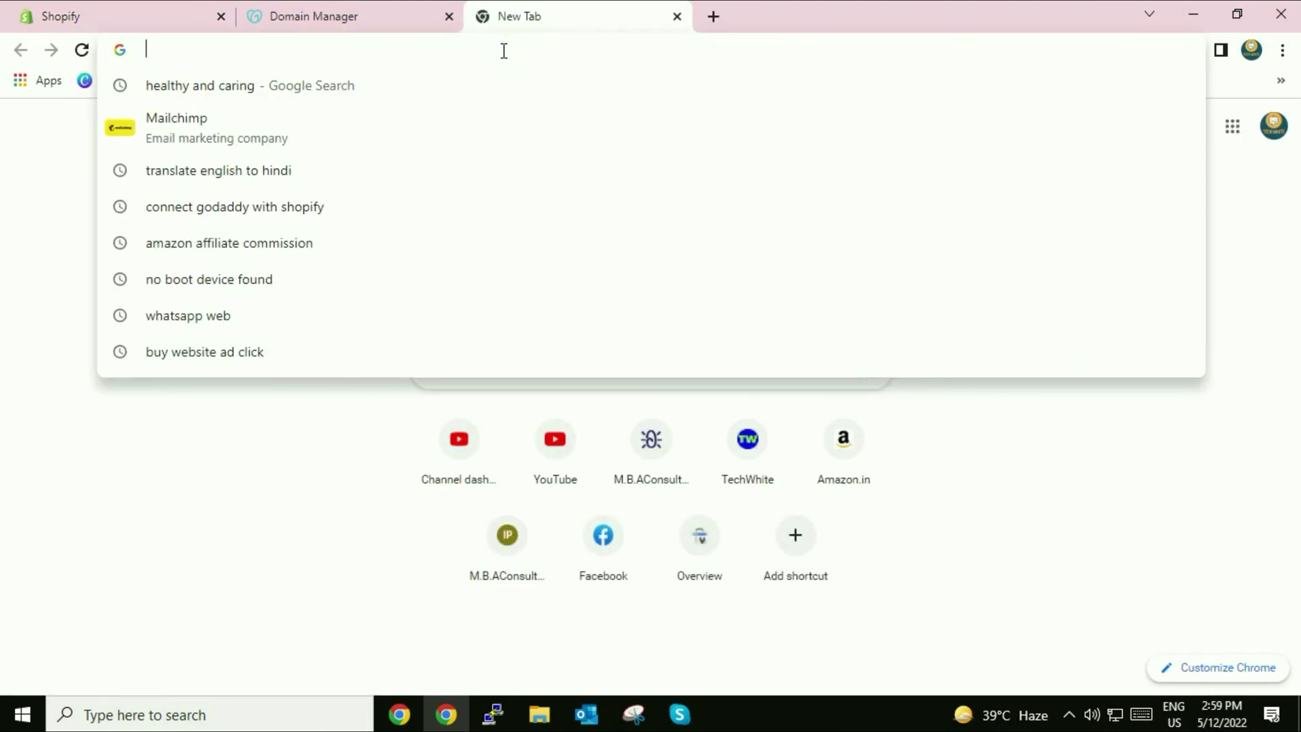
pyautogui.hotkey('ctrl', 'v')
pyautogui.press('Return')
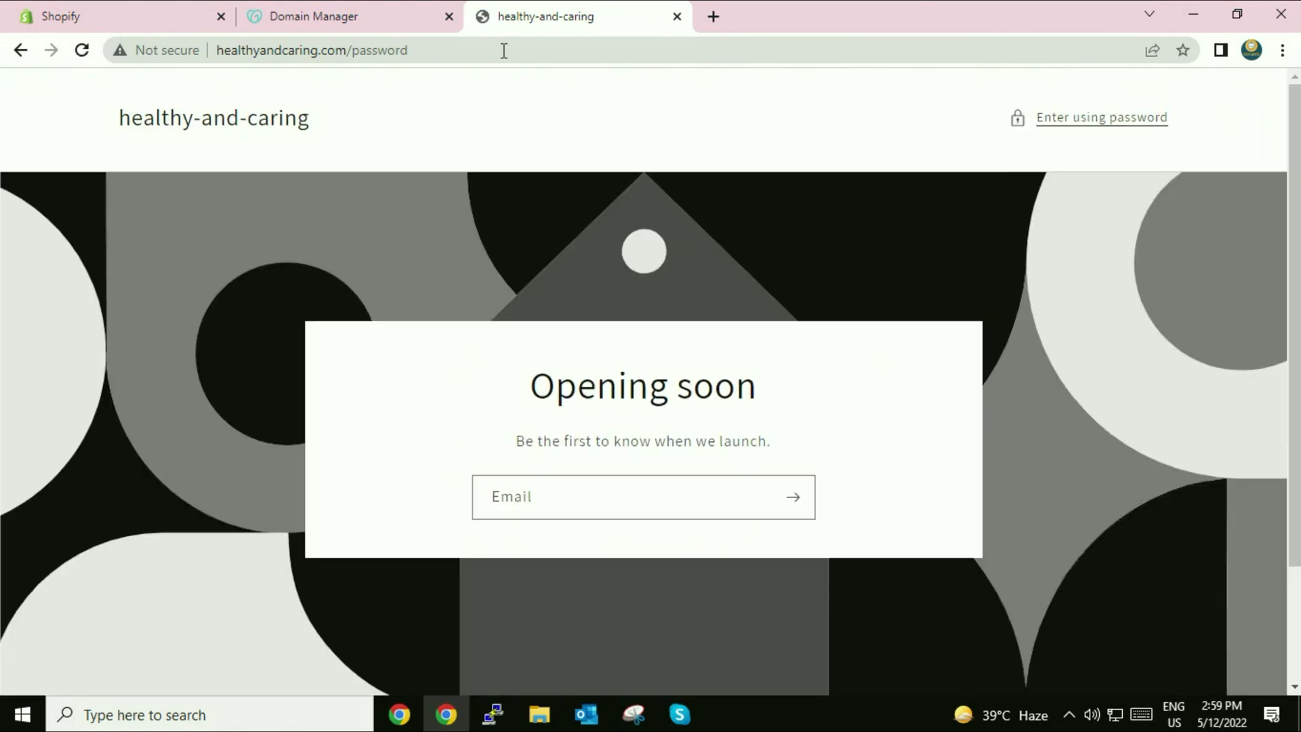
pyautogui.moveTo(128, 121); pyautogui.dragTo(319, 125)
pyautogui.click(321, 126)
pyautogui.moveTo(1295, 209)
pyautogui.mouseDown()
pyautogui.moveTo(1298, 372)
pyautogui.moveTo(1284, 214)
pyautogui.mouseUp()
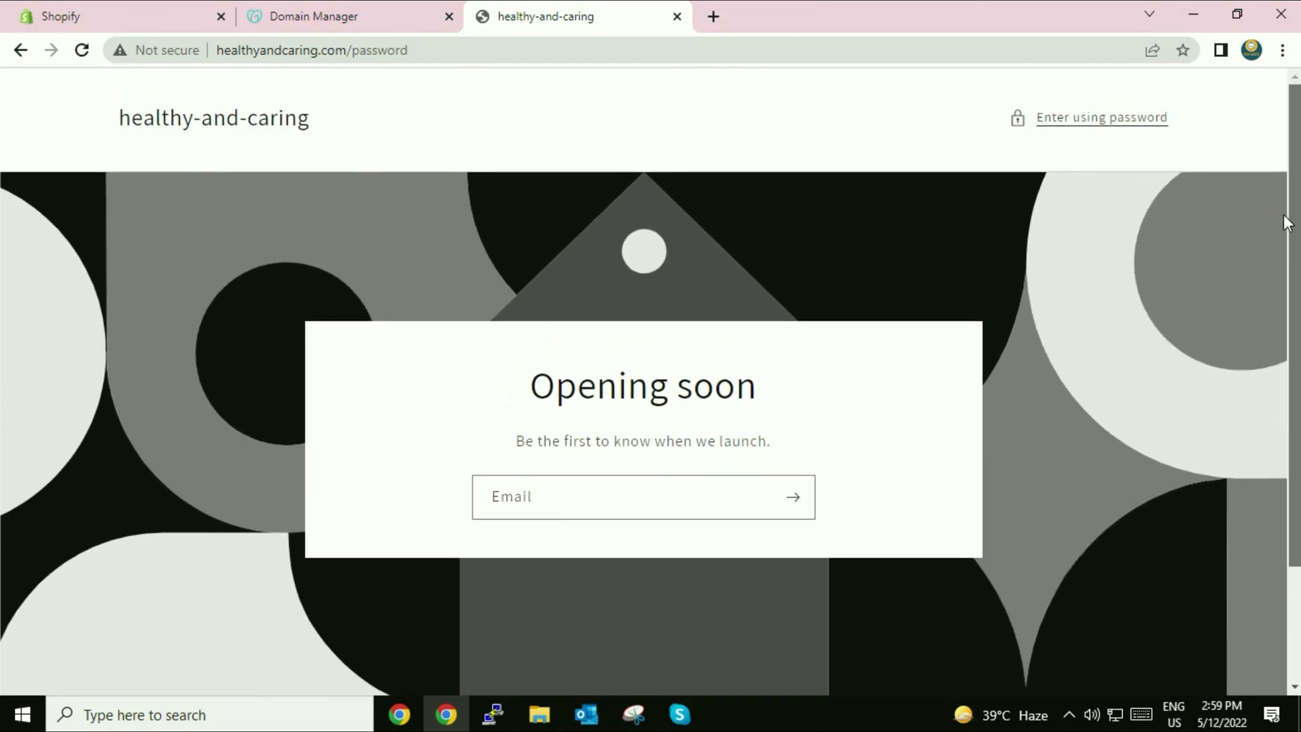